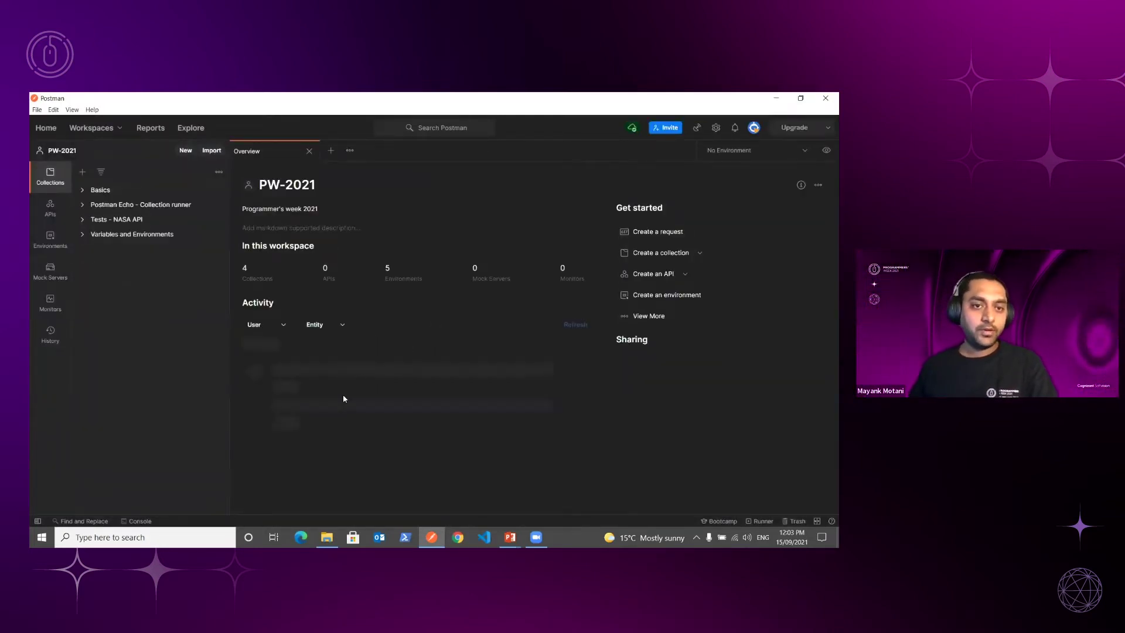
Create a new workspace named PW-Demo-2021 with the summary "Some description" and Personal visibility.
{"action": "left_click", "coordinate": [309, 152]}
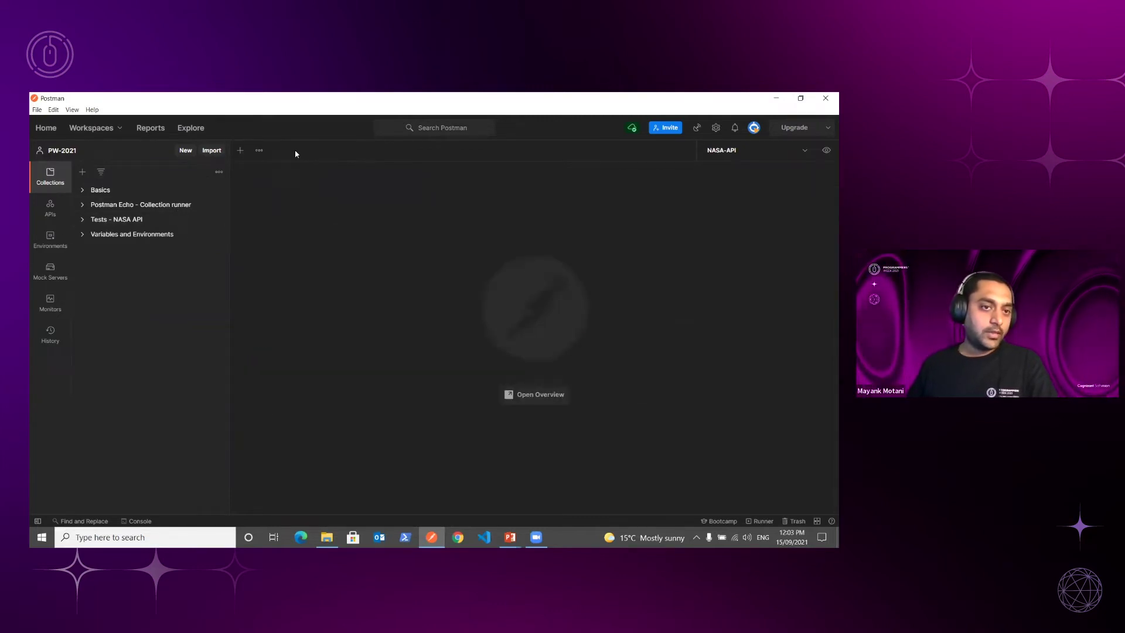
{"action": "left_click", "coordinate": [112, 129]}
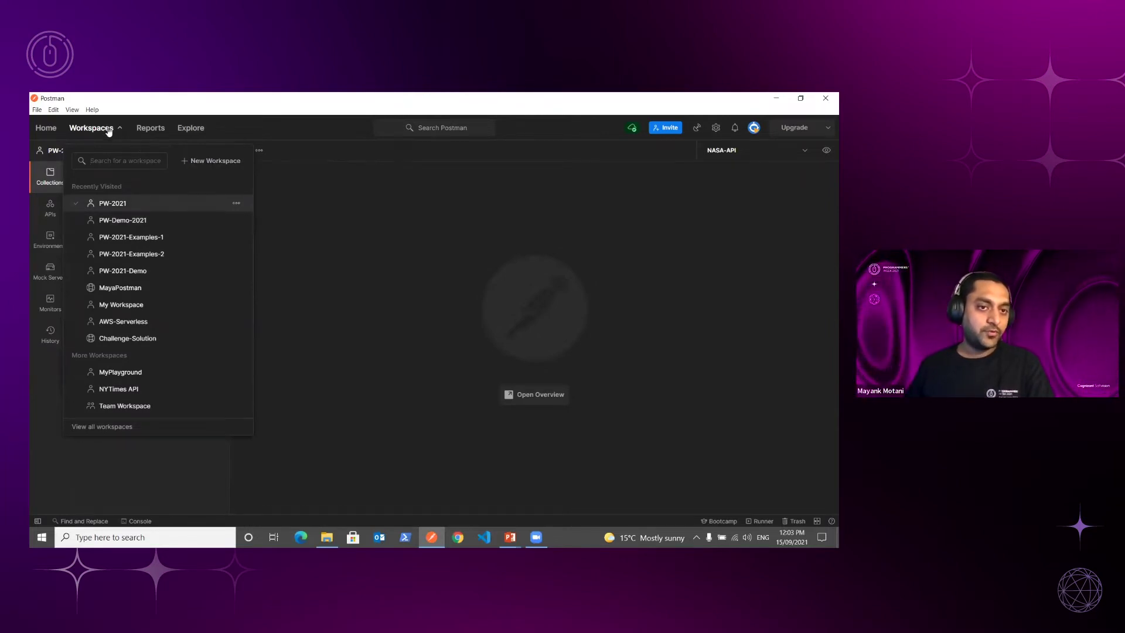
{"action": "left_click", "coordinate": [209, 161]}
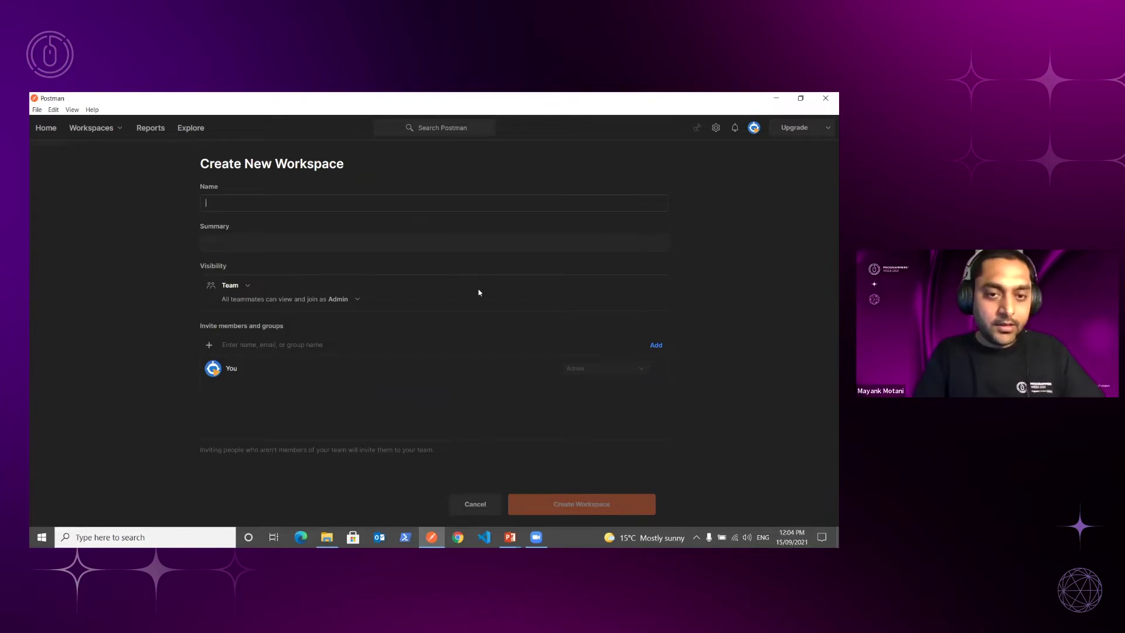
{"action": "type", "text": "PW-Demo-2021"}
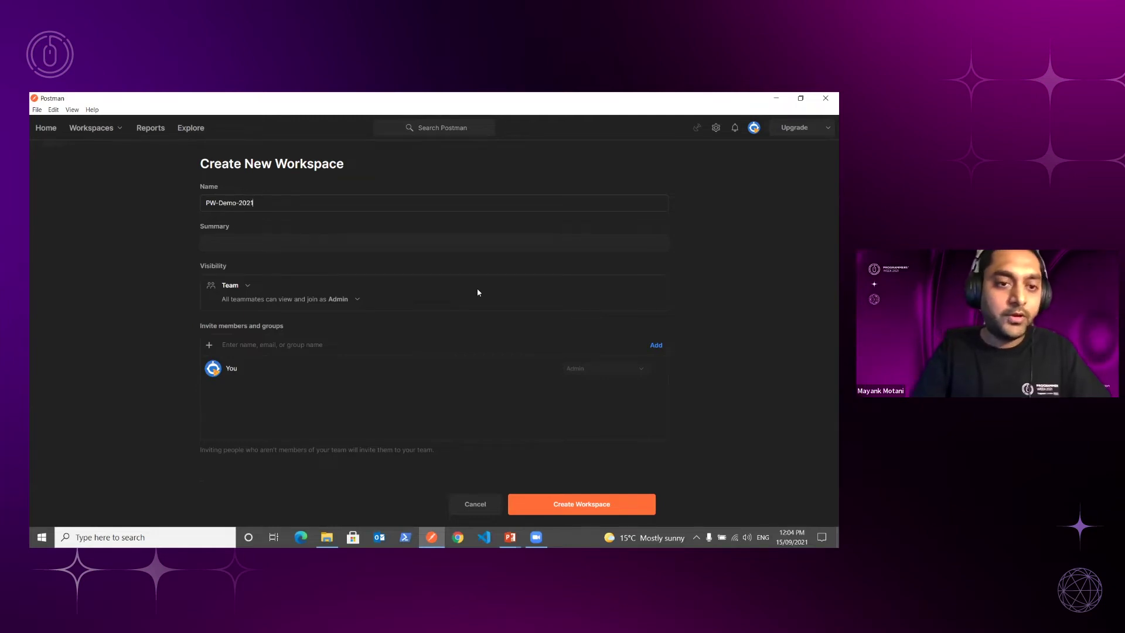
{"action": "left_click", "coordinate": [412, 249]}
{"action": "type", "text": "S"}
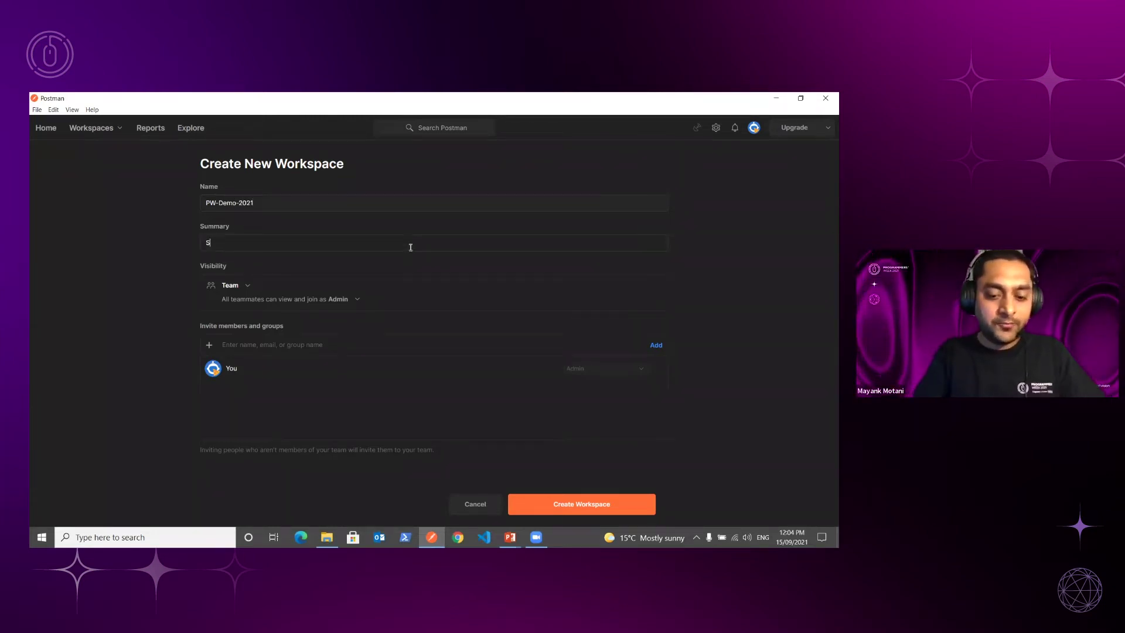
{"action": "type", "text": "ome description"}
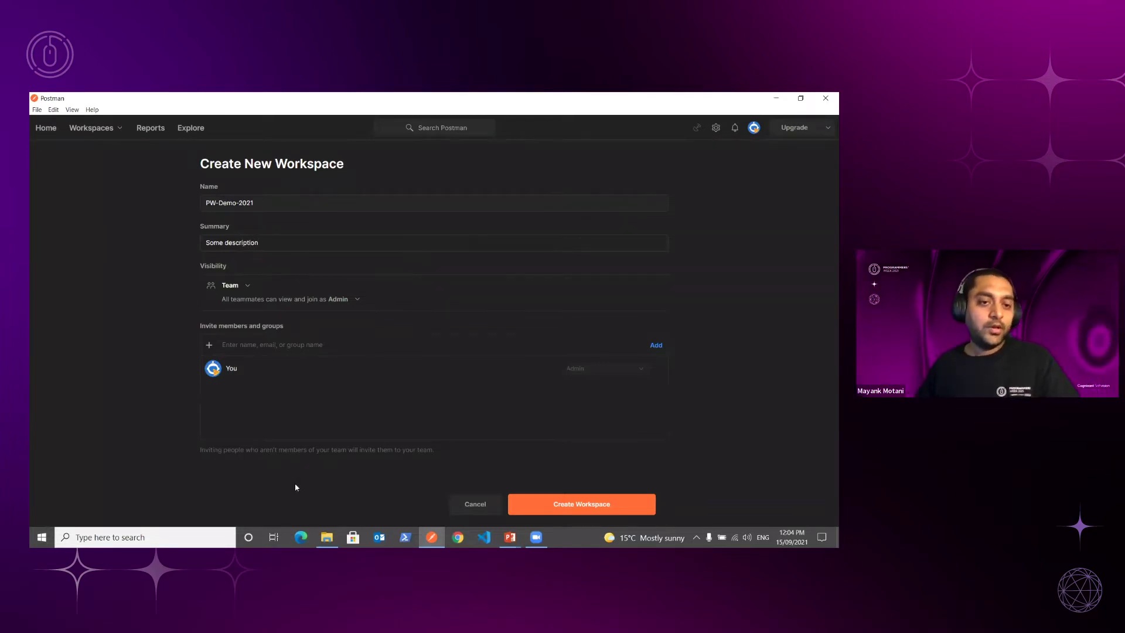
{"action": "left_click", "coordinate": [249, 288]}
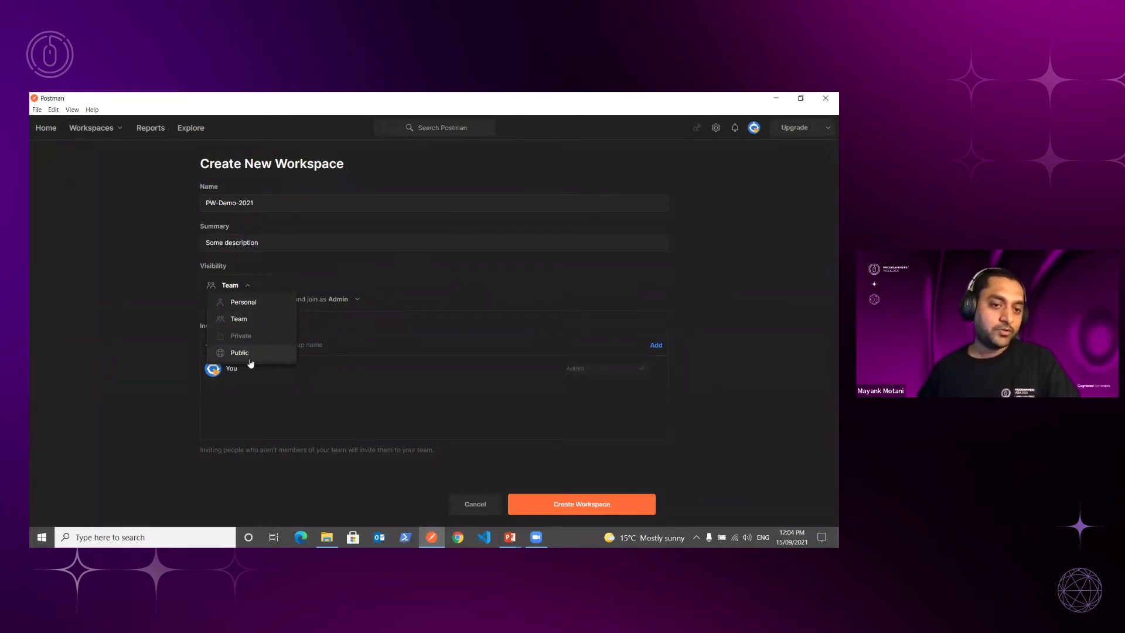
{"action": "left_click", "coordinate": [254, 302]}
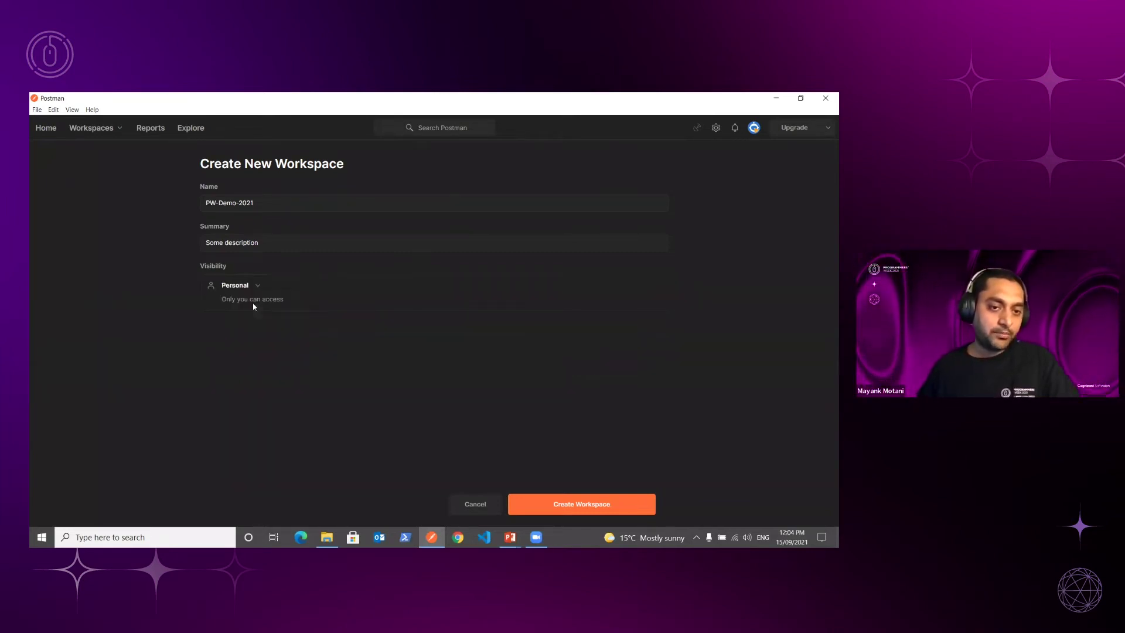
{"action": "left_click", "coordinate": [557, 505]}
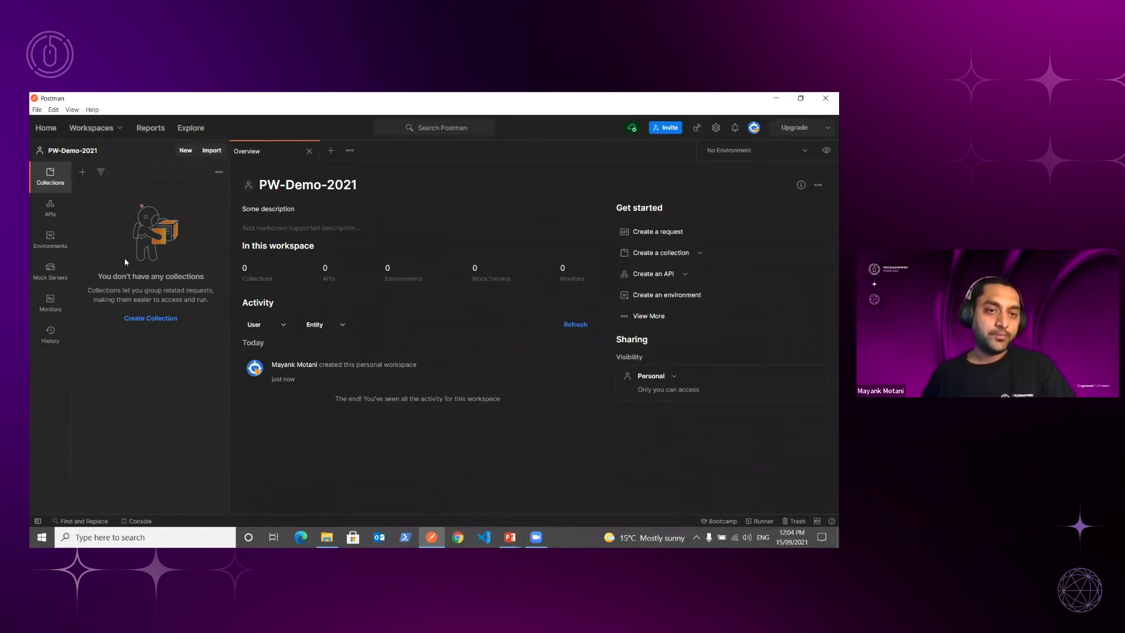
Create a collection named Basics in the new workspace and expand it.
{"action": "left_click", "coordinate": [182, 151]}
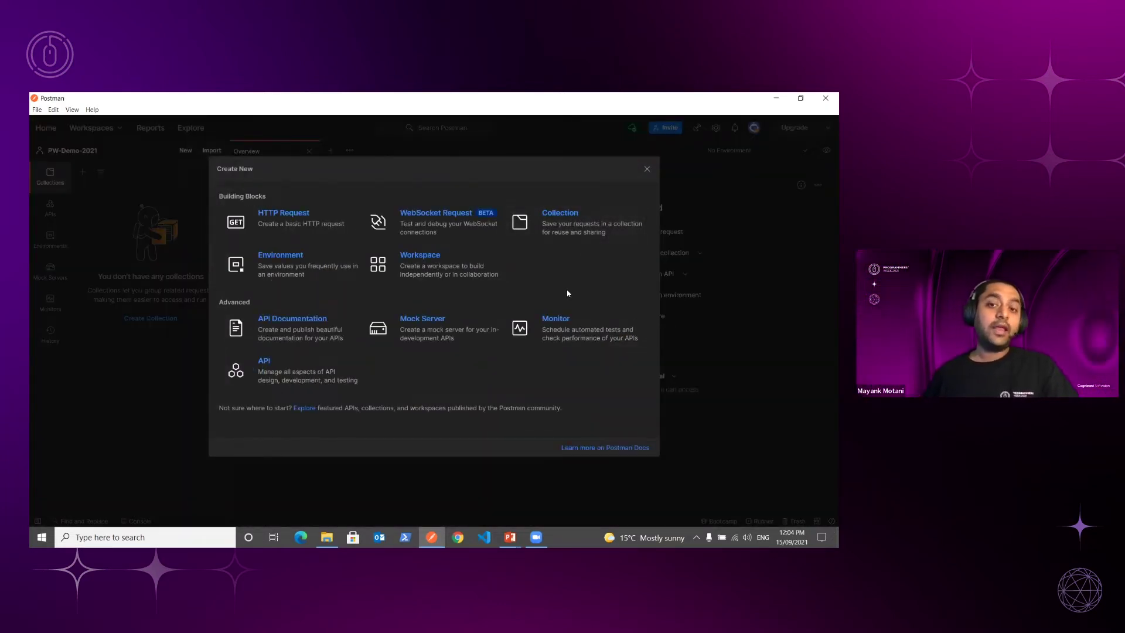
{"action": "left_click", "coordinate": [564, 227]}
{"action": "type", "text": "Basics"}
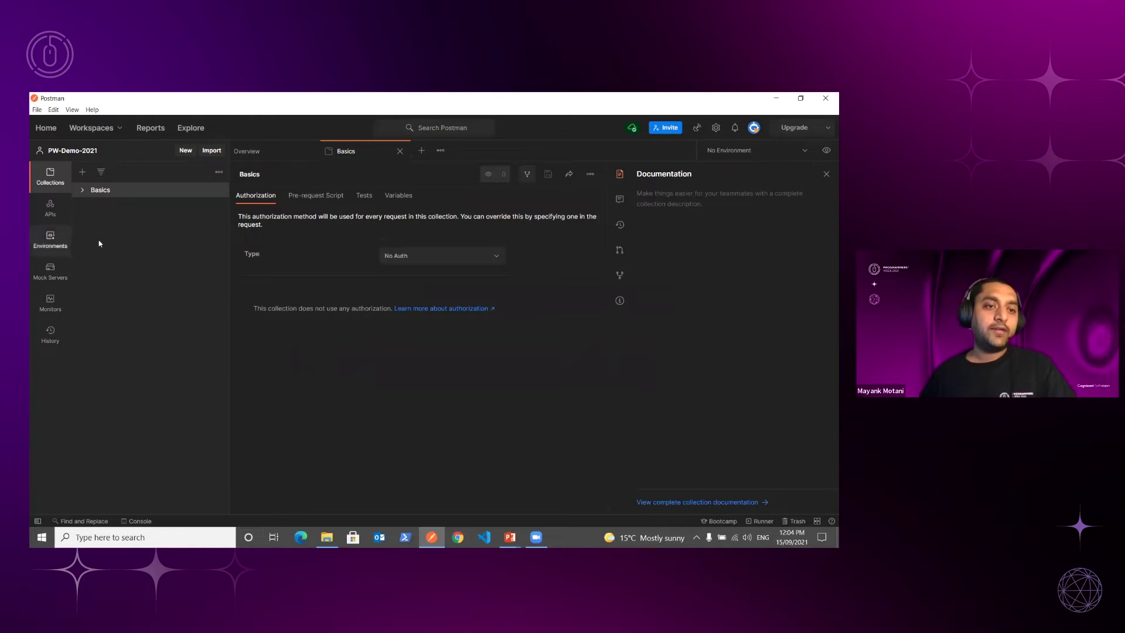
{"action": "left_click", "coordinate": [86, 194]}
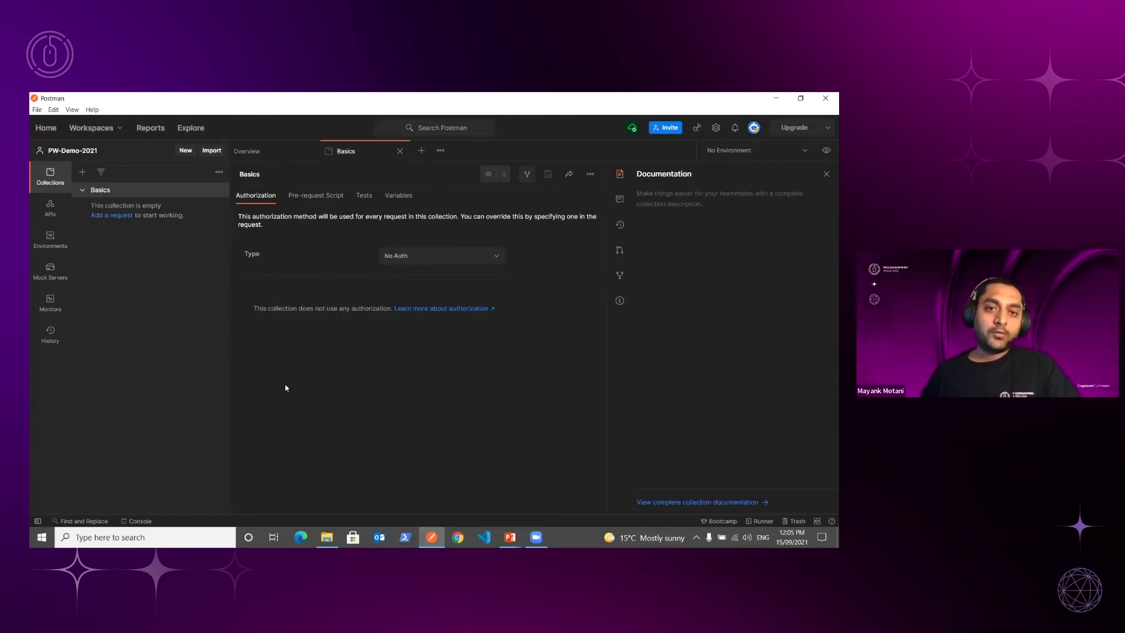
Switch to the PW-2021 workspace and send the Echo - GET request from its Basics collection.
{"action": "left_click", "coordinate": [121, 129]}
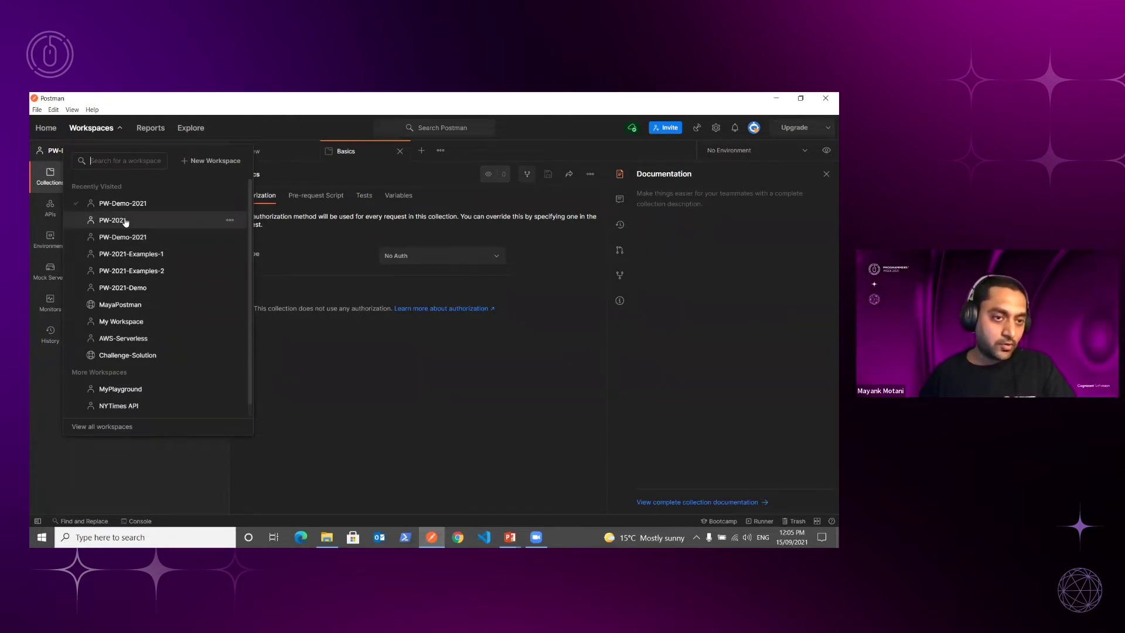
{"action": "left_click", "coordinate": [125, 222]}
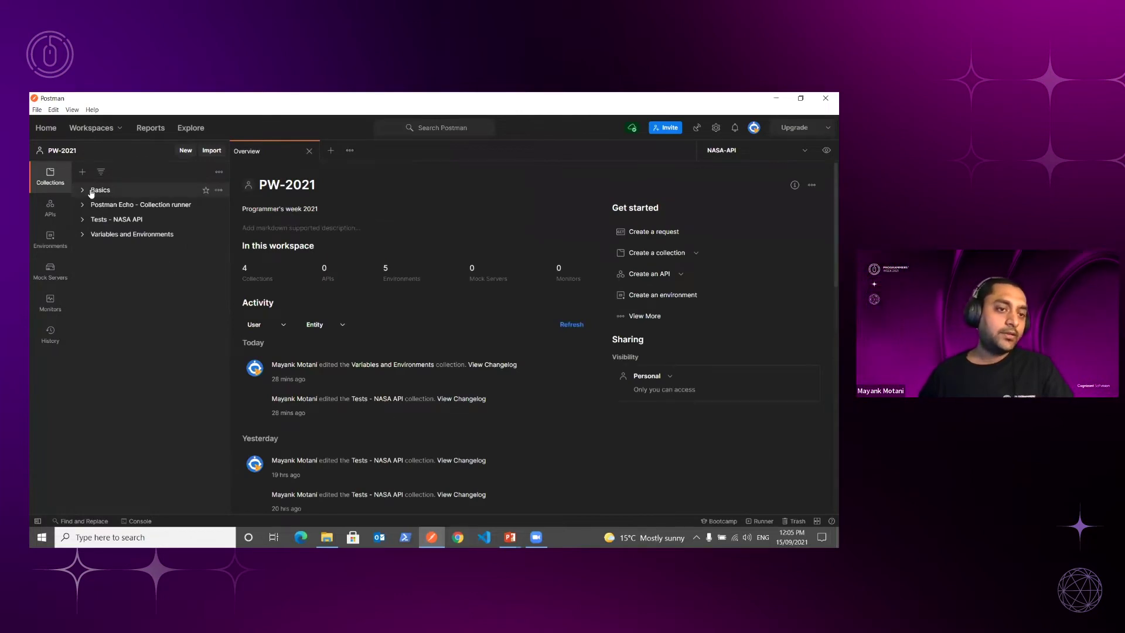
{"action": "left_click", "coordinate": [92, 191]}
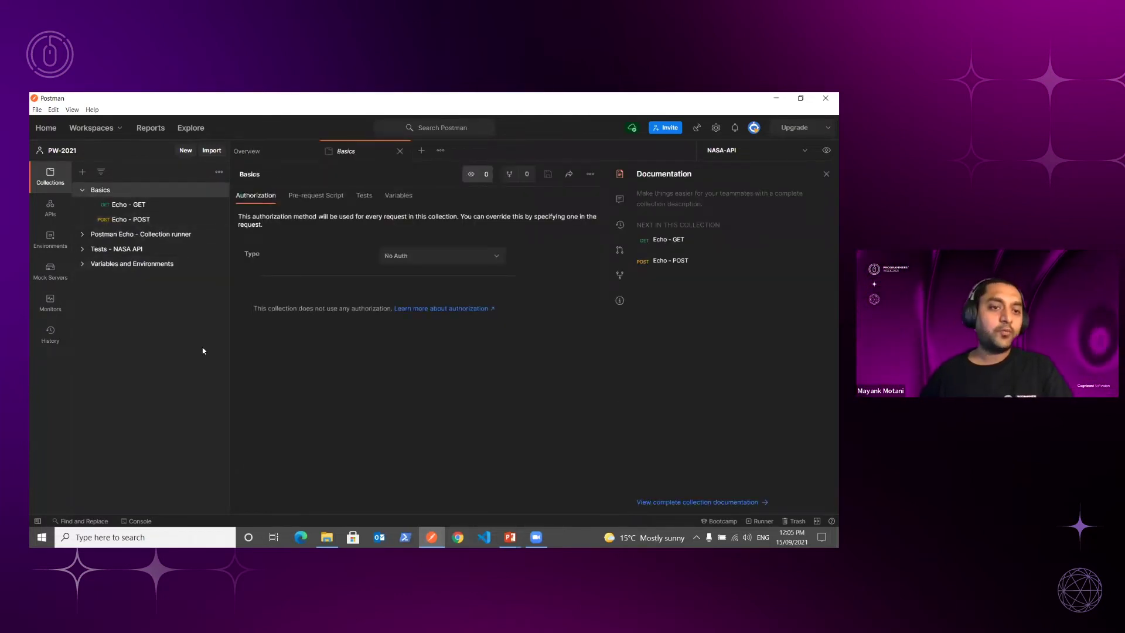
{"action": "left_click", "coordinate": [135, 206]}
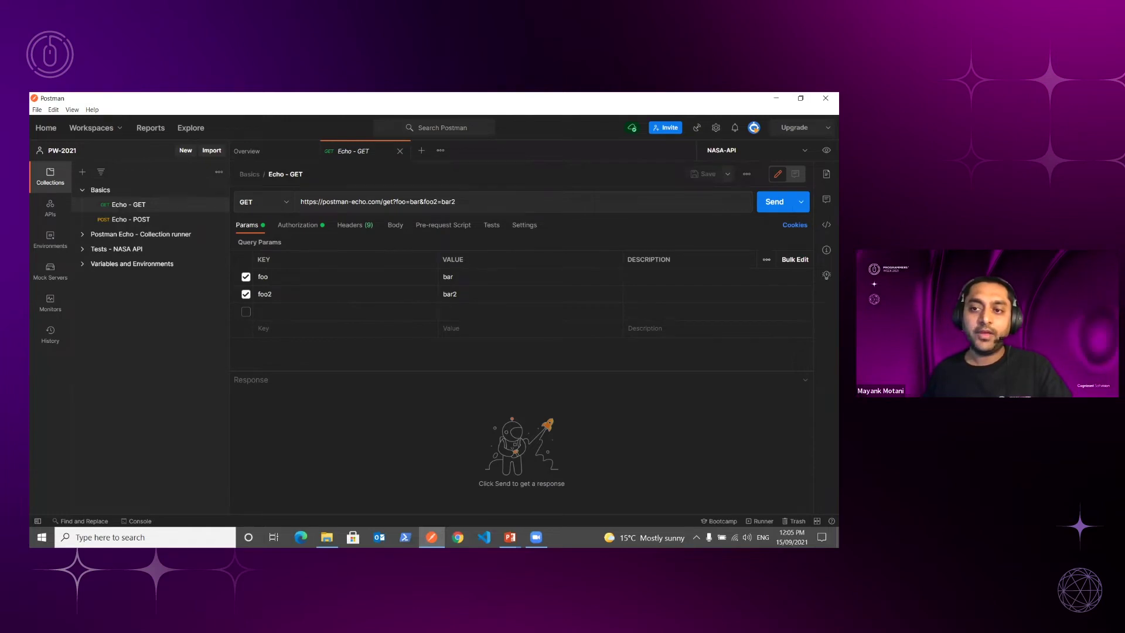
{"action": "left_click", "coordinate": [771, 203]}
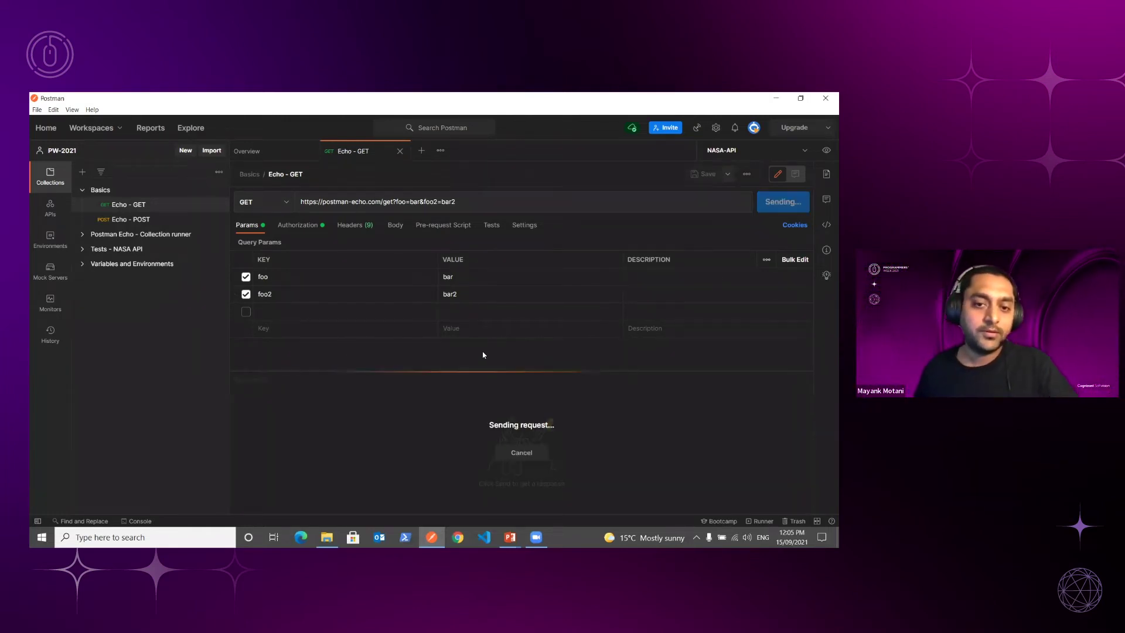
{"action": "mouse_move", "coordinate": [514, 328]}
{"action": "left_mouse_down"}
{"action": "mouse_move", "coordinate": [515, 301]}
{"action": "mouse_move", "coordinate": [516, 346]}
{"action": "mouse_move", "coordinate": [518, 330]}
{"action": "left_mouse_up"}
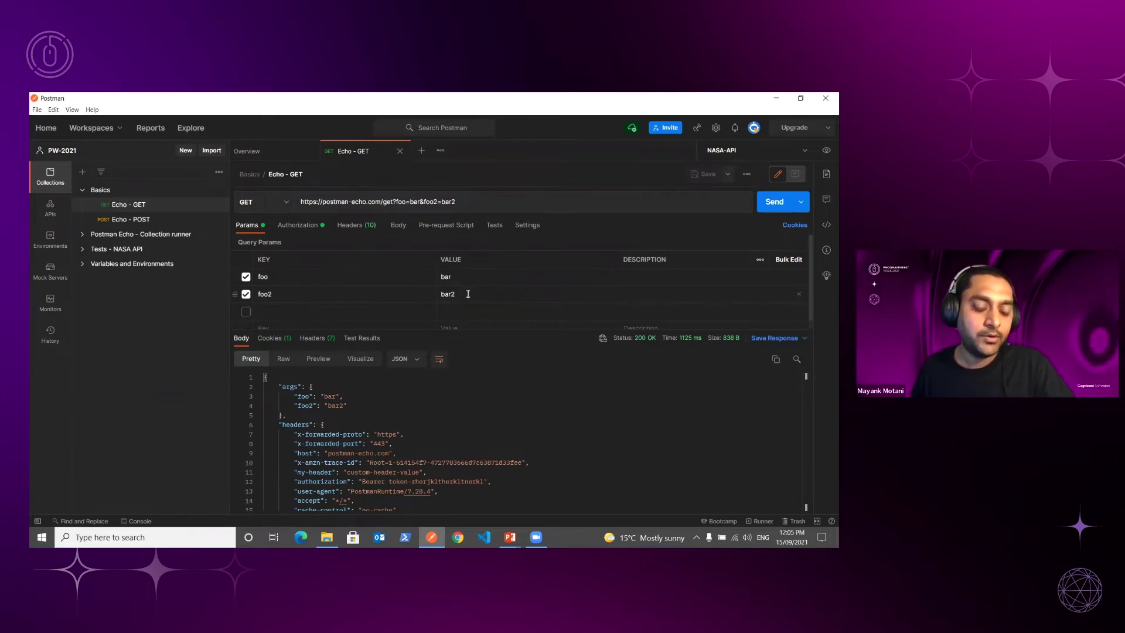
Review the authorization types available for the Echo - GET request, choosing Bearer Token, and view its request headers.
{"action": "left_click", "coordinate": [297, 225]}
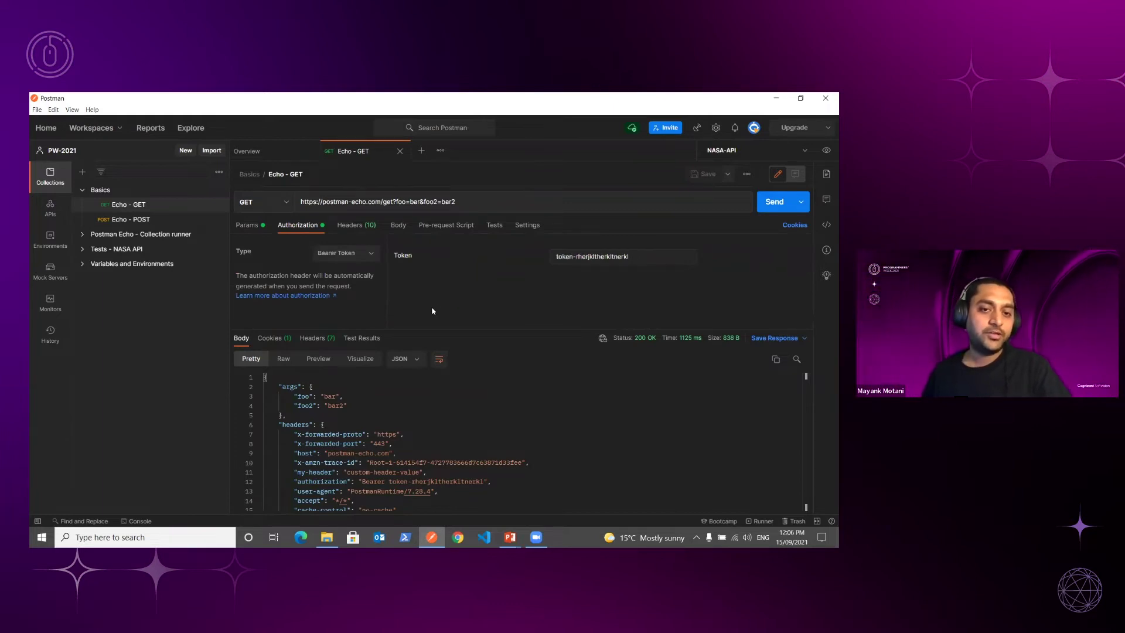
{"action": "left_click", "coordinate": [371, 254]}
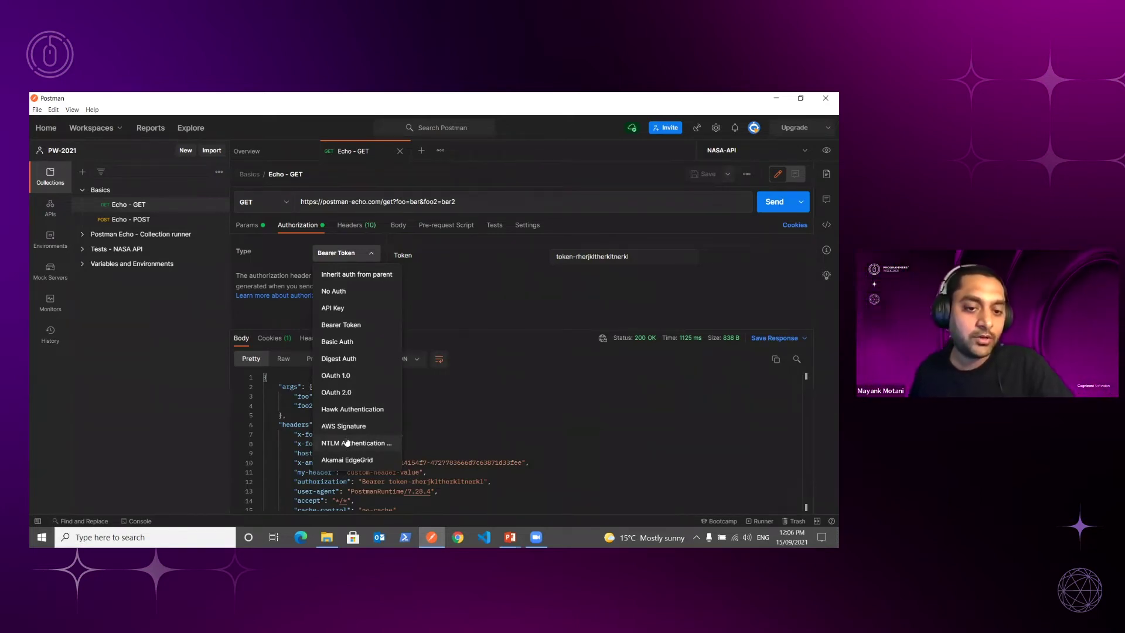
{"action": "left_click", "coordinate": [363, 321]}
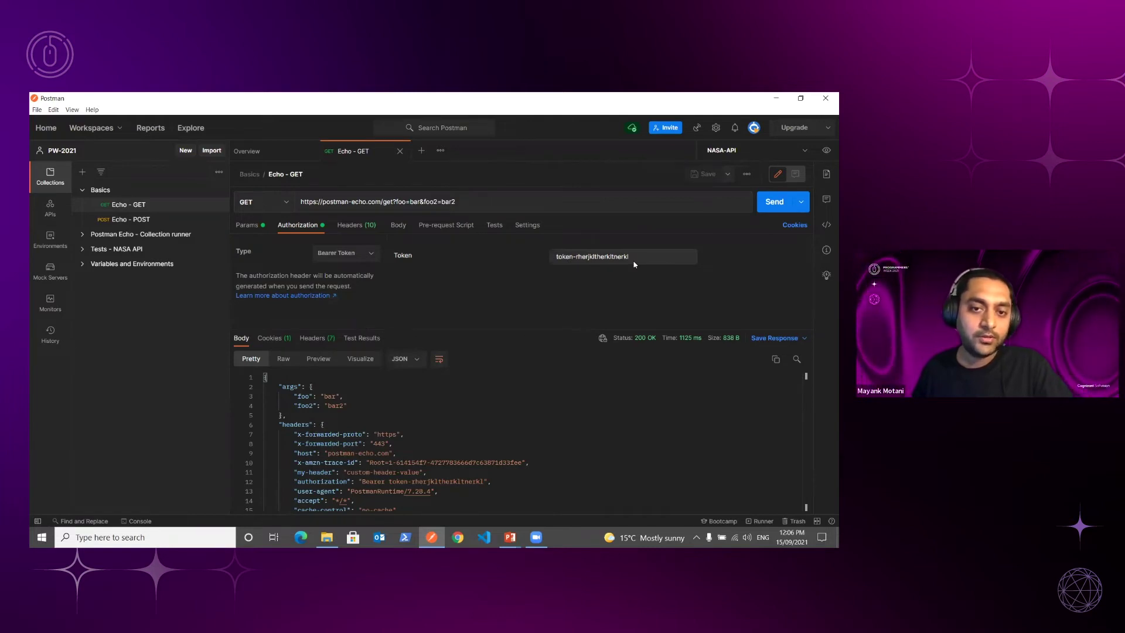
{"action": "left_click", "coordinate": [369, 226]}
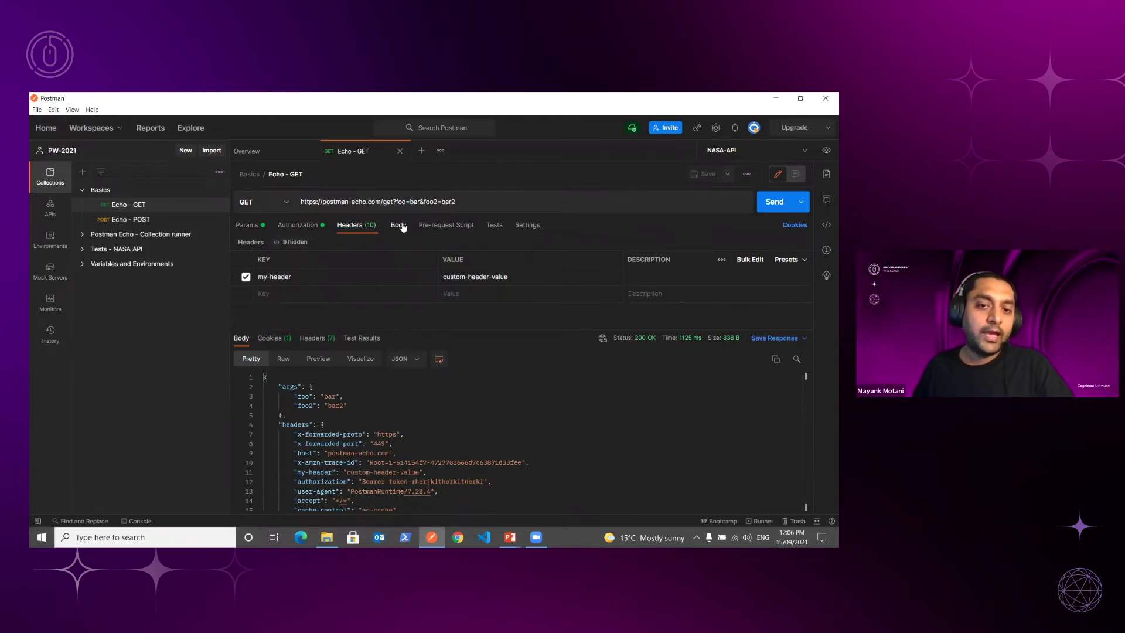
Send the Echo - GET request again and examine the args, my-header and authorization entries in the enlarged response body.
{"action": "left_click", "coordinate": [773, 201]}
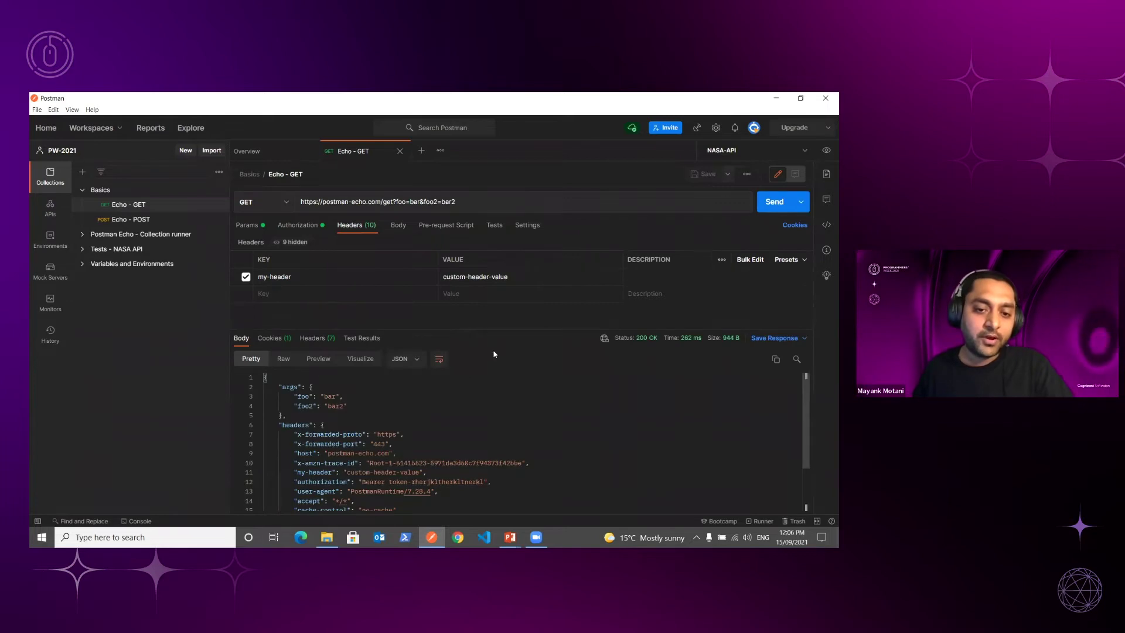
{"action": "left_click_drag", "start_coordinate": [491, 335], "coordinate": [491, 240]}
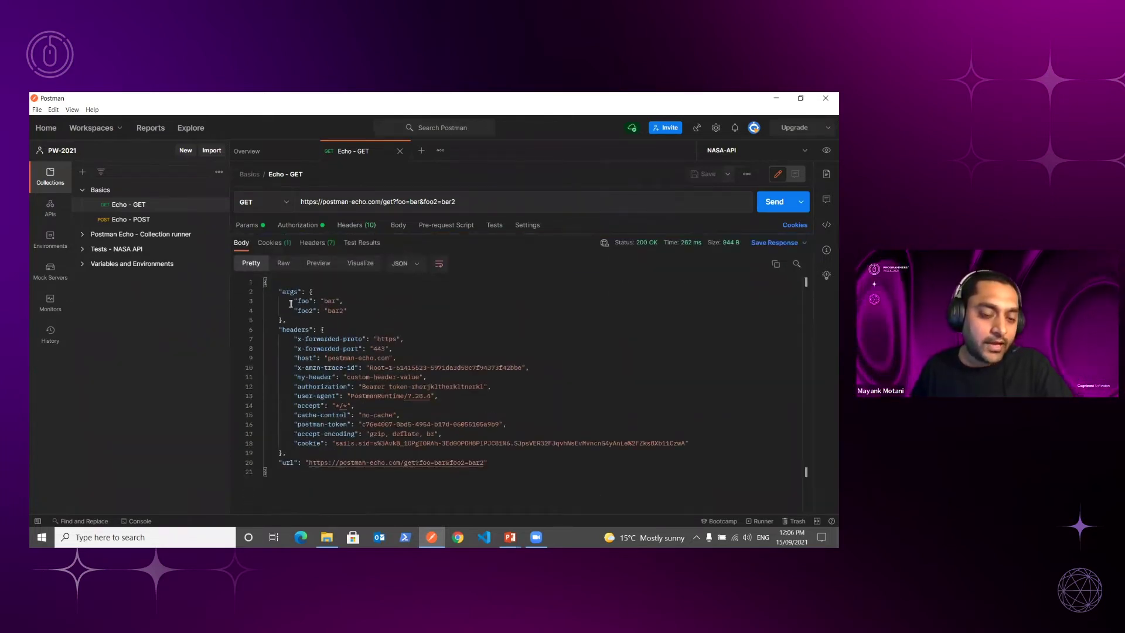
{"action": "left_click_drag", "start_coordinate": [276, 291], "coordinate": [354, 306]}
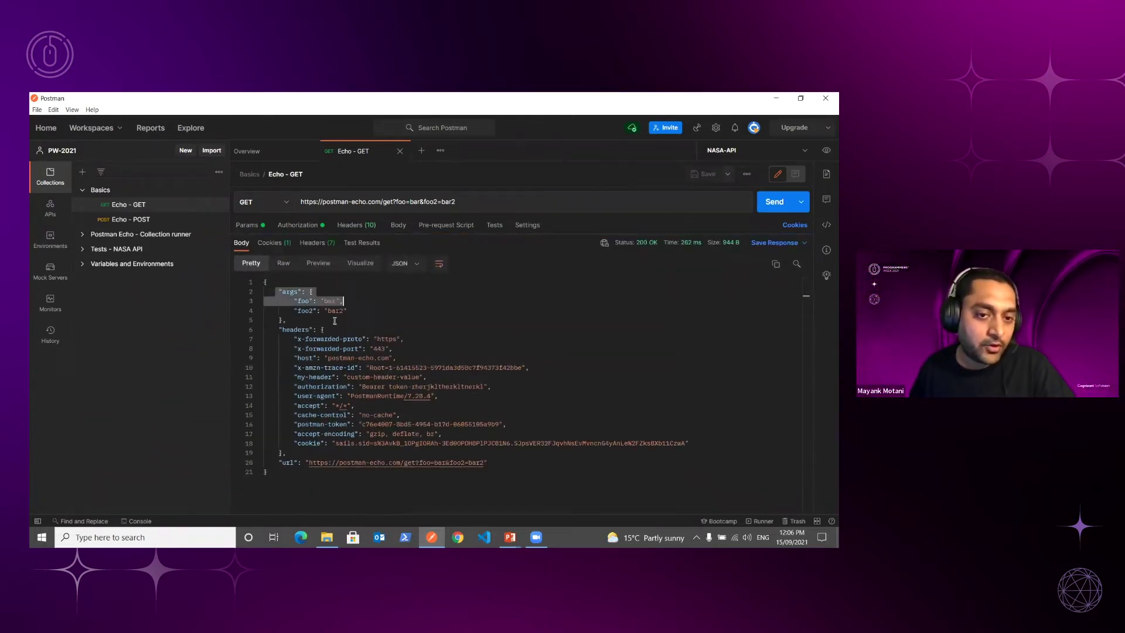
{"action": "left_click", "coordinate": [334, 321]}
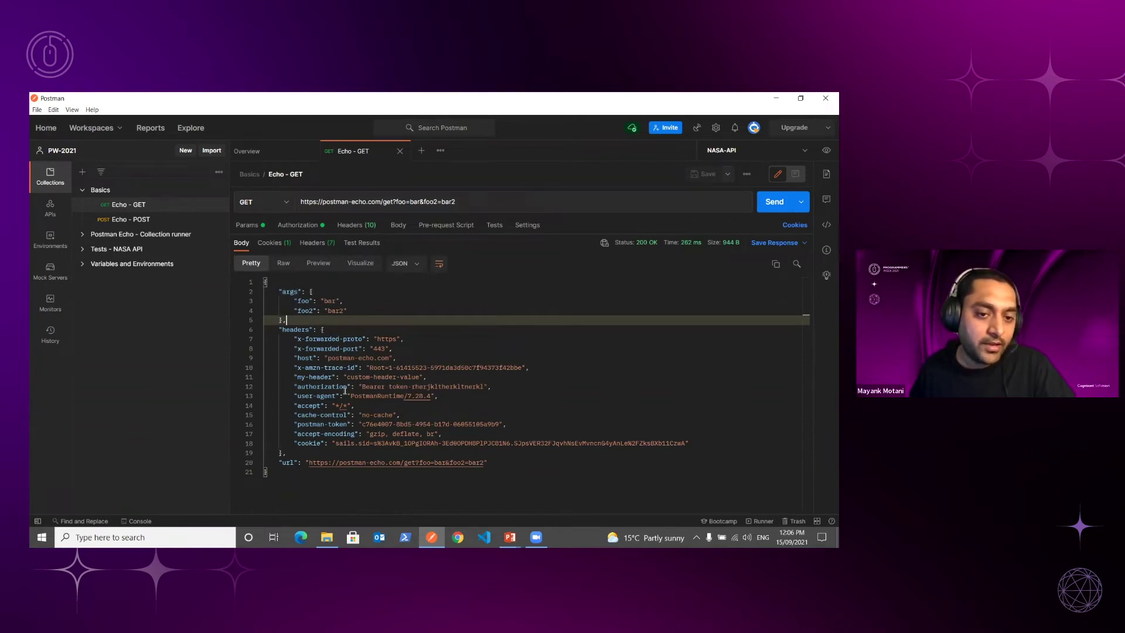
{"action": "left_click_drag", "start_coordinate": [293, 376], "coordinate": [469, 377]}
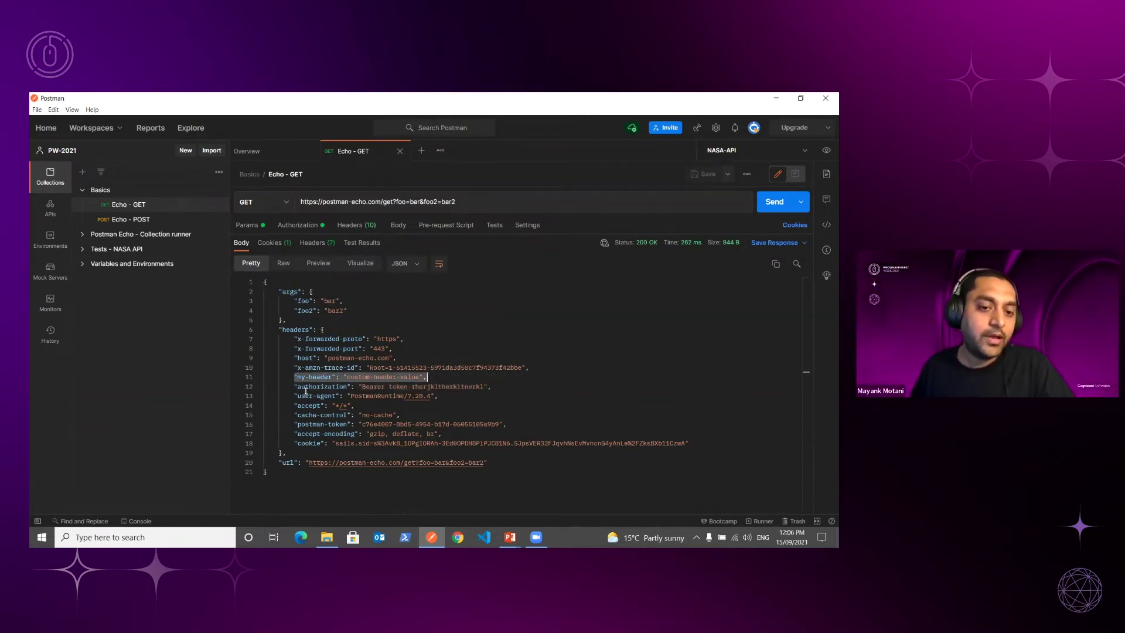
{"action": "left_click_drag", "start_coordinate": [295, 387], "coordinate": [478, 390]}
{"action": "left_click", "coordinate": [551, 391]}
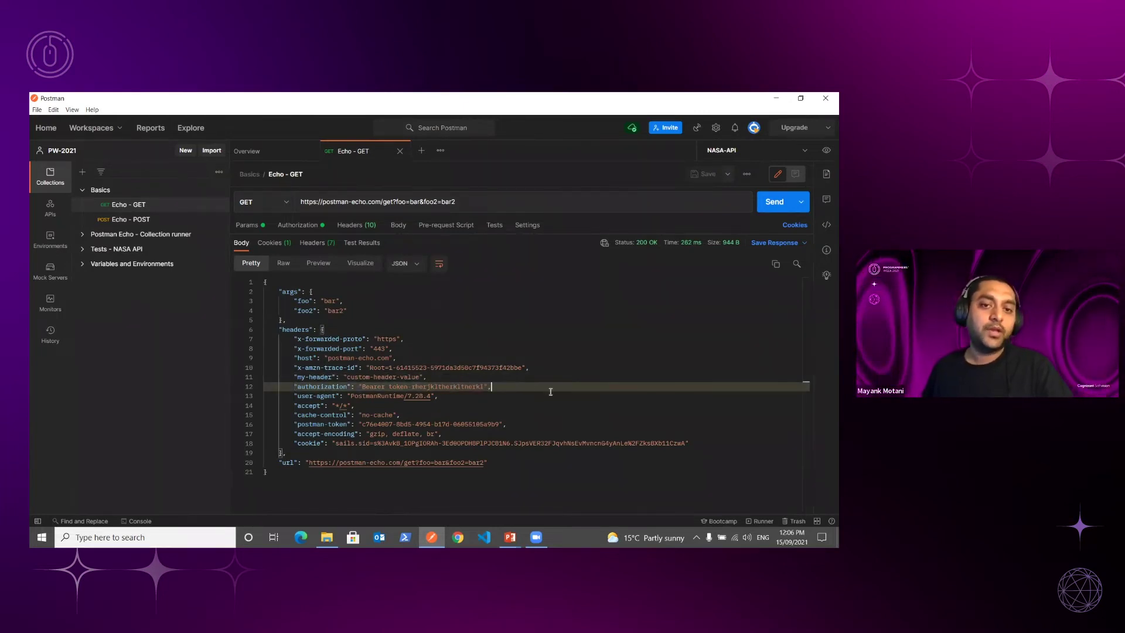
Close the Echo - GET request, open Echo - POST and look through the available HTTP methods.
{"action": "left_click", "coordinate": [400, 152]}
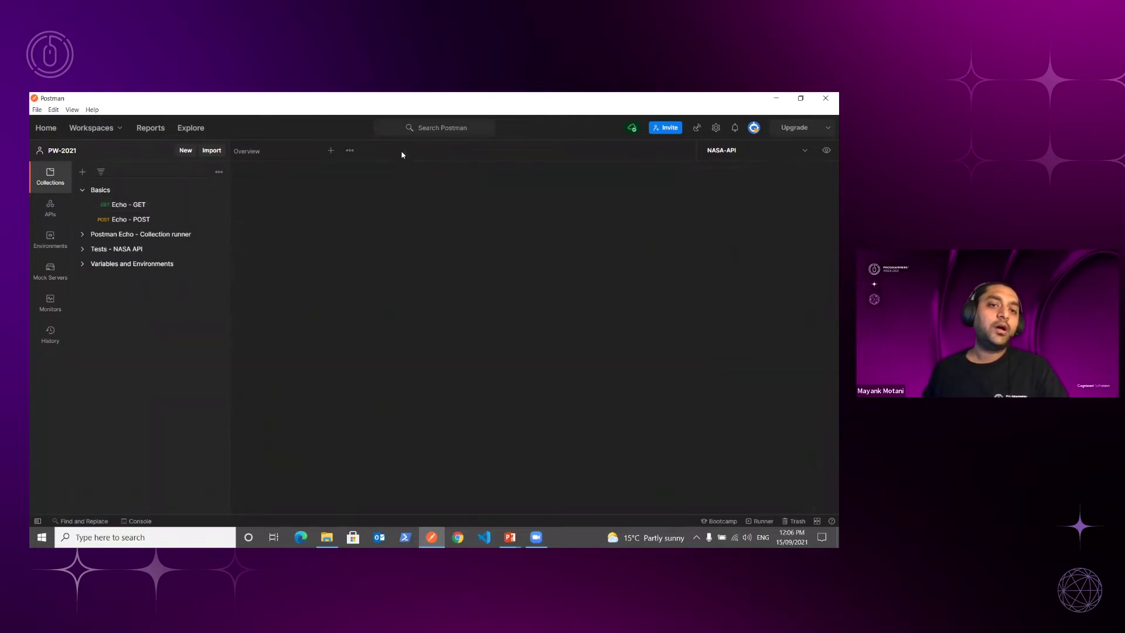
{"action": "left_click", "coordinate": [137, 220]}
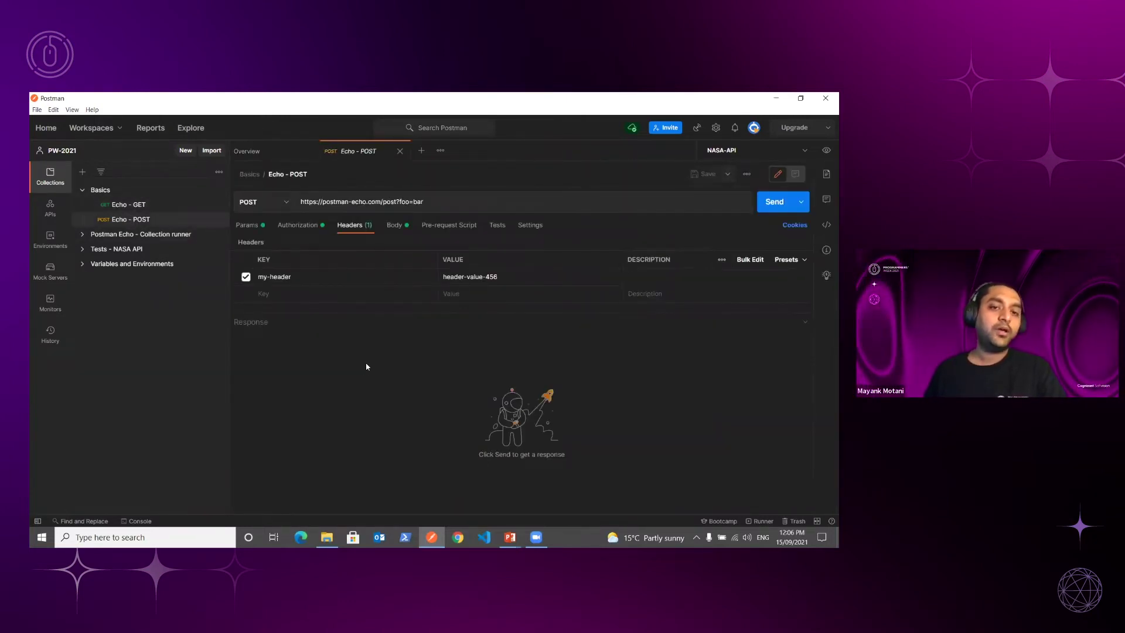
{"action": "left_click", "coordinate": [287, 203]}
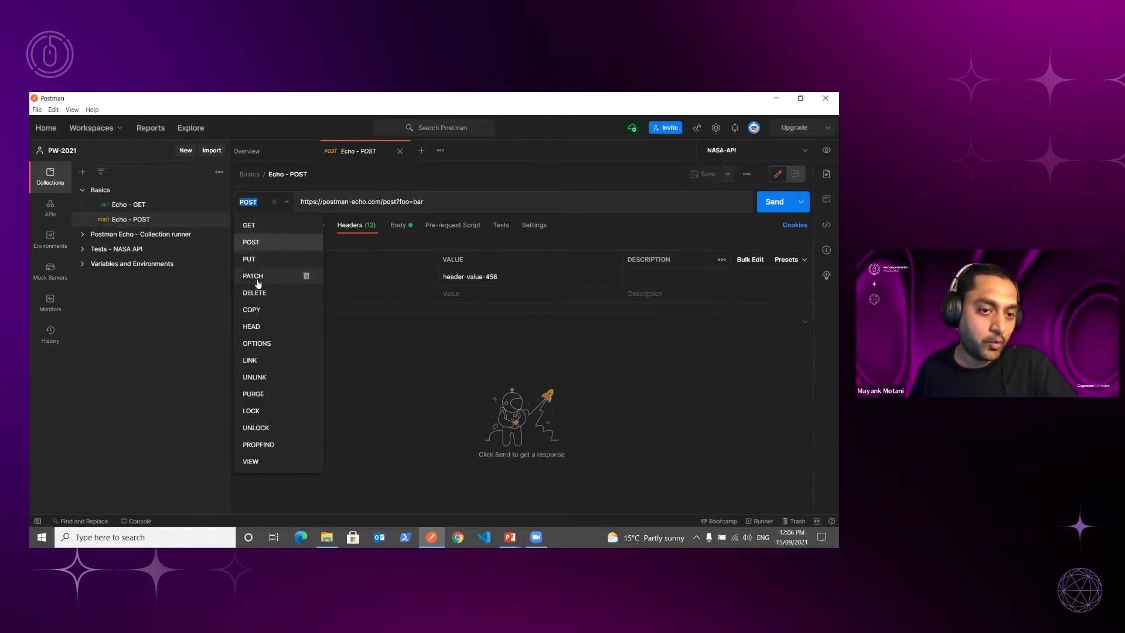
{"action": "left_click", "coordinate": [381, 368]}
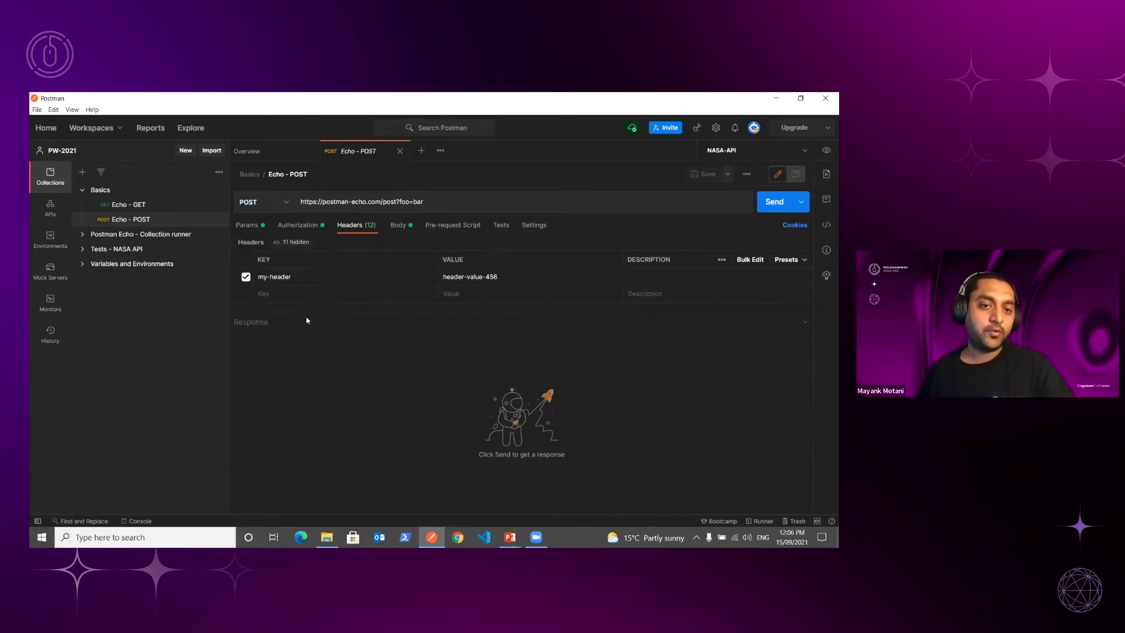
Show the raw JSON body of the Echo - POST request, enlarge its editing area and highlight the whole payload.
{"action": "left_click", "coordinate": [399, 227]}
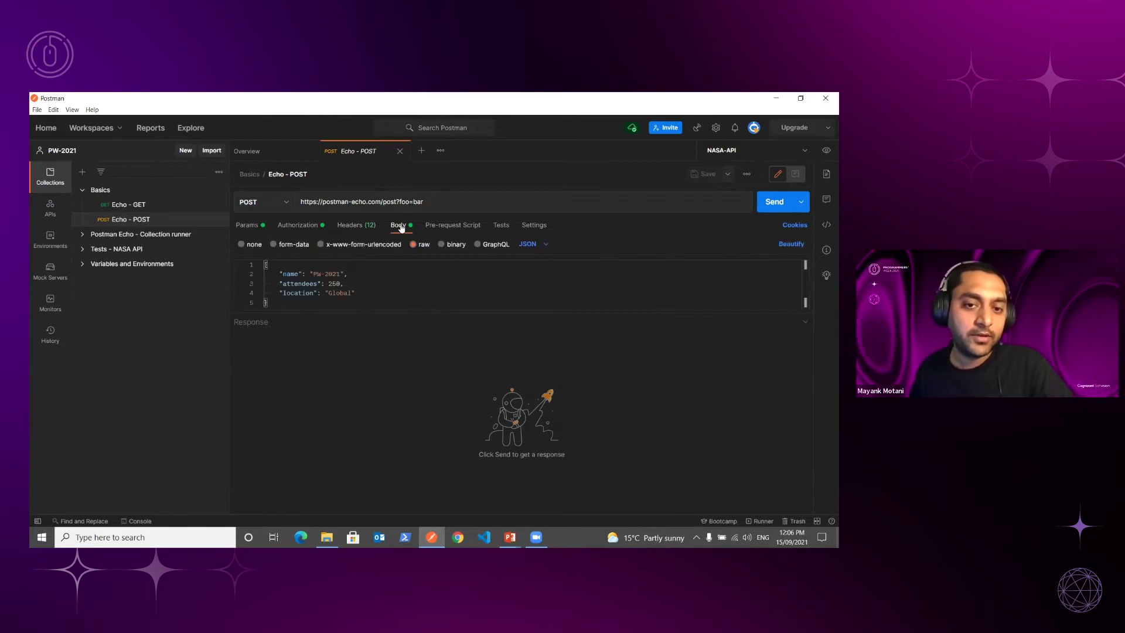
{"action": "left_click_drag", "start_coordinate": [426, 313], "coordinate": [424, 346]}
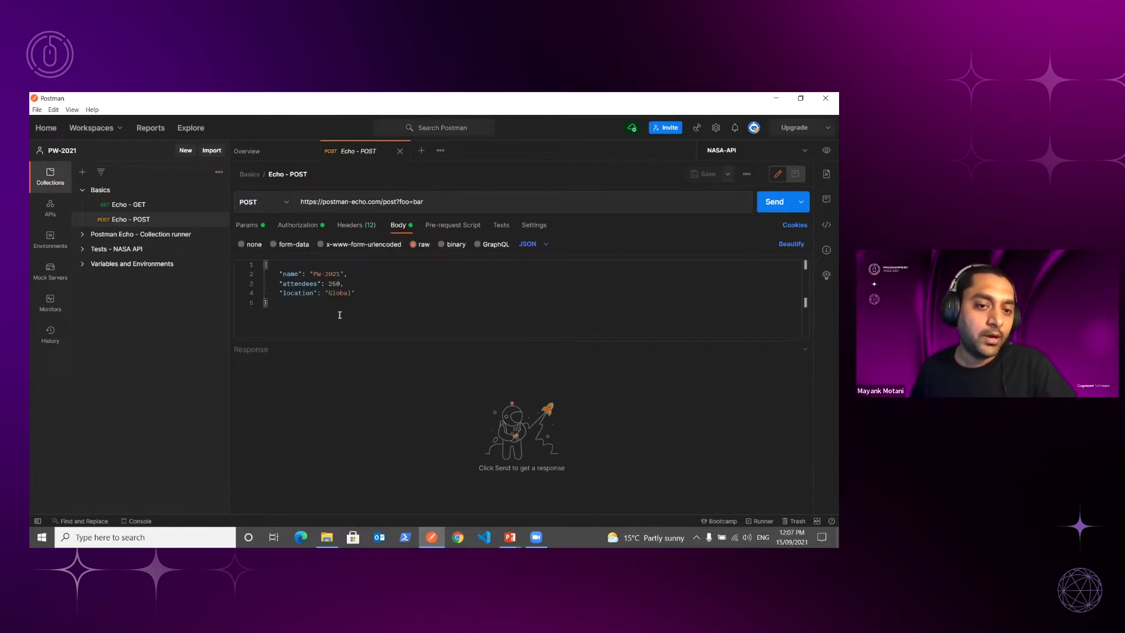
{"action": "left_click_drag", "start_coordinate": [302, 310], "coordinate": [262, 268]}
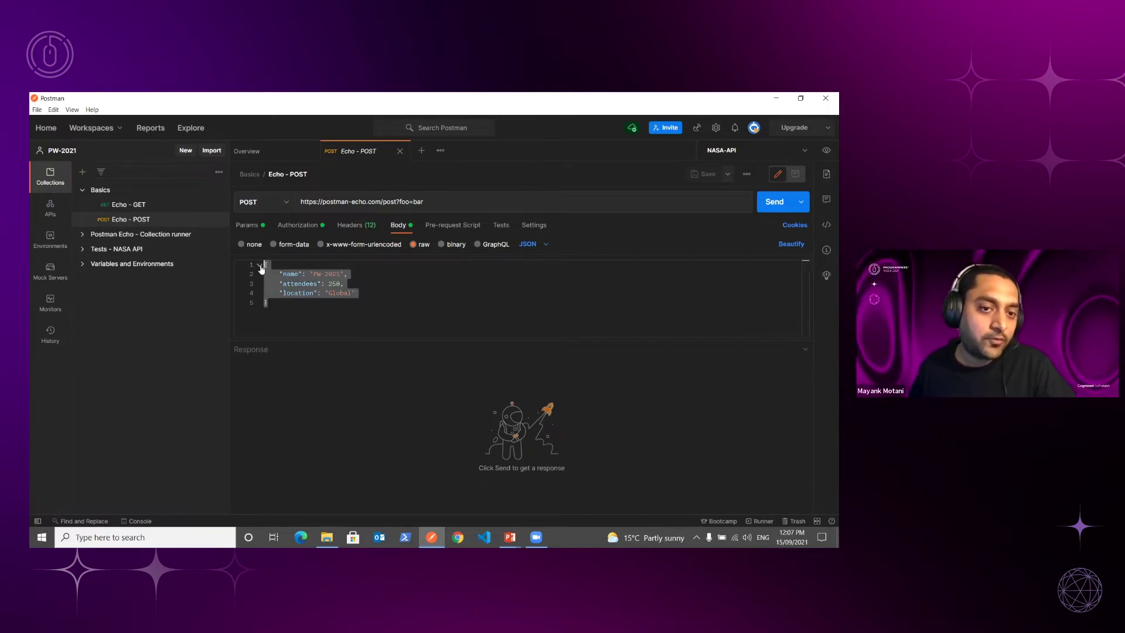
Look through the raw body formats of the Echo - POST request and keep JSON.
{"action": "left_click", "coordinate": [467, 314]}
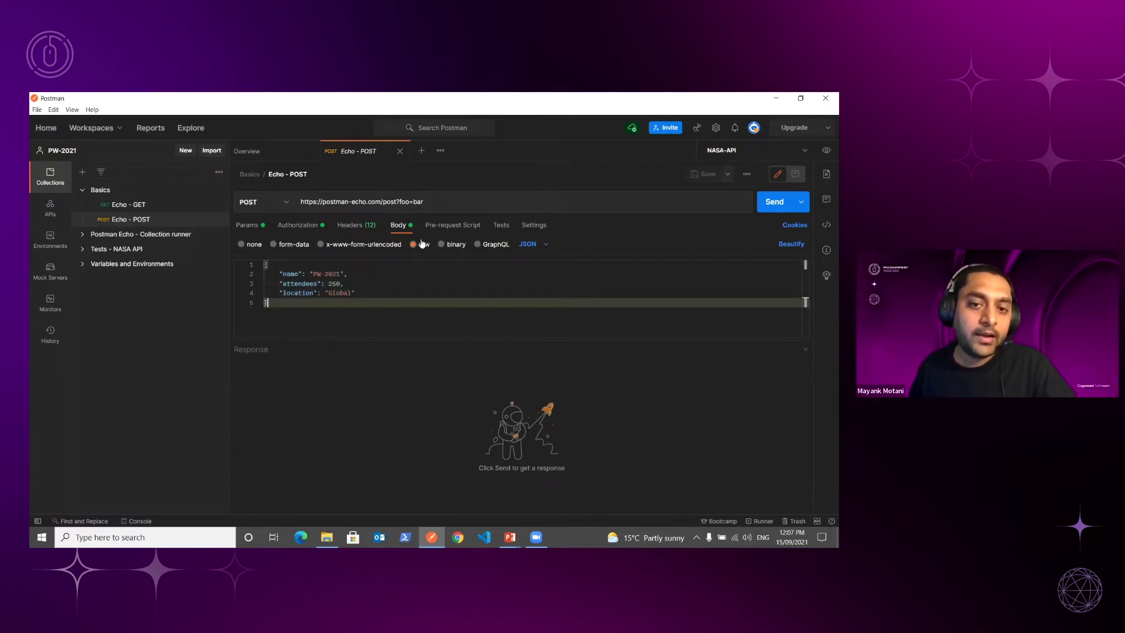
{"action": "left_click", "coordinate": [542, 247]}
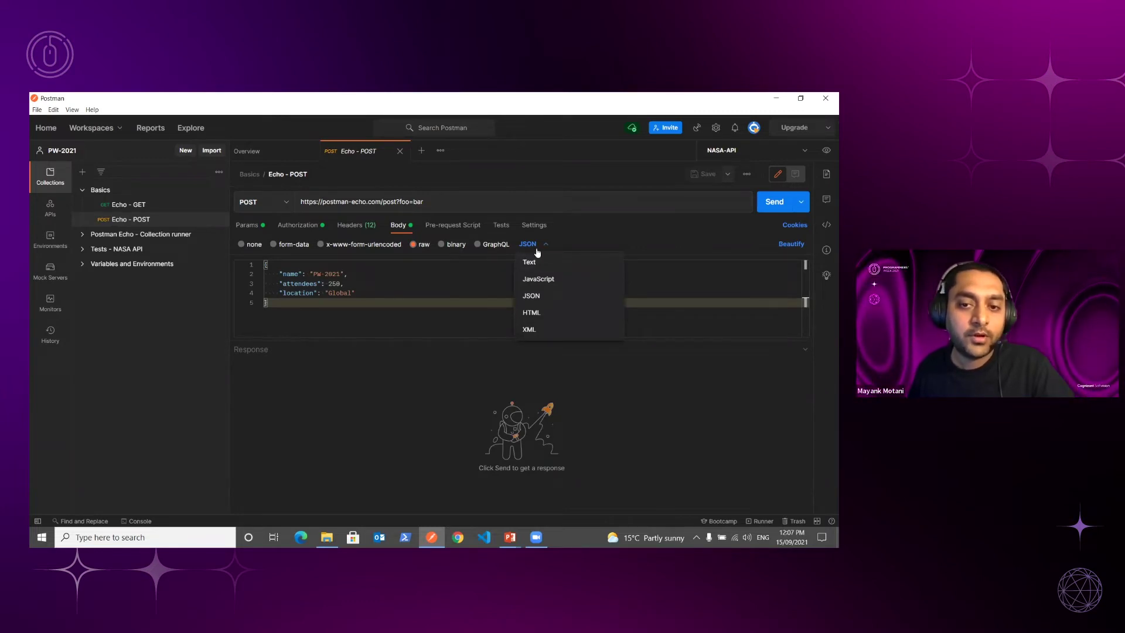
{"action": "left_click", "coordinate": [534, 297]}
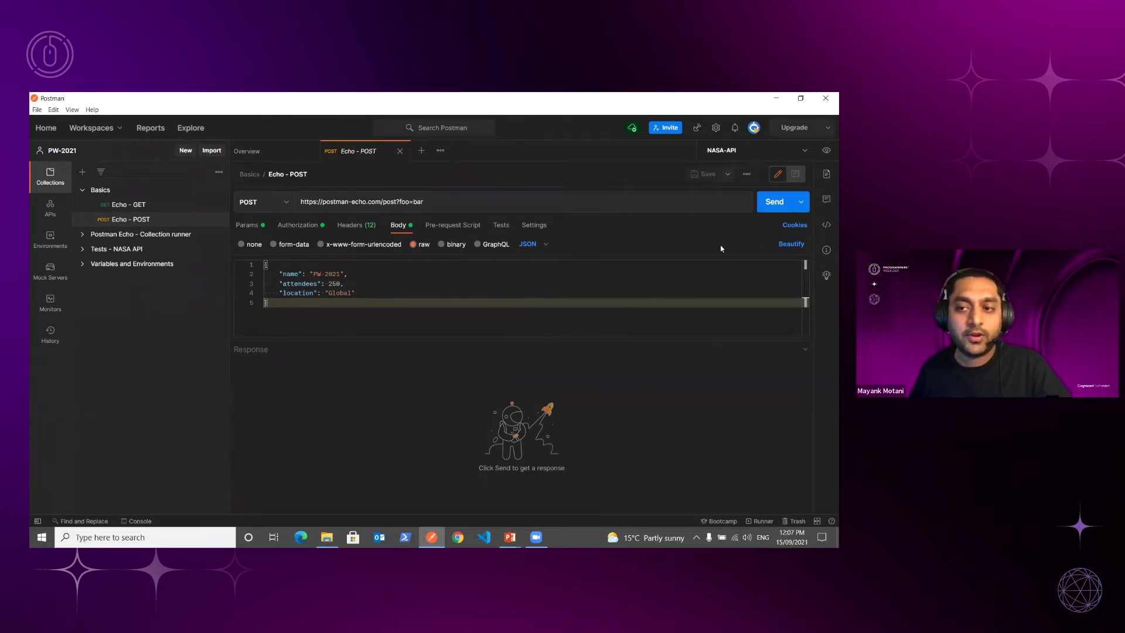
Send the Echo - POST request, enlarge the response area and highlight the data object in the response body.
{"action": "left_click", "coordinate": [767, 206]}
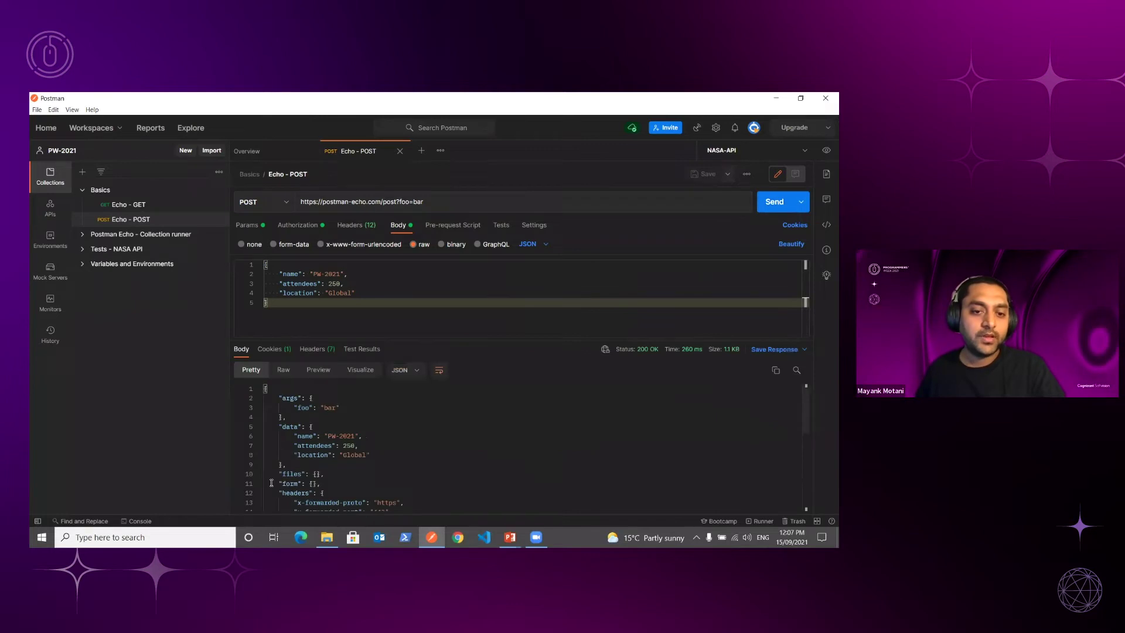
{"action": "left_click_drag", "start_coordinate": [479, 345], "coordinate": [476, 271]}
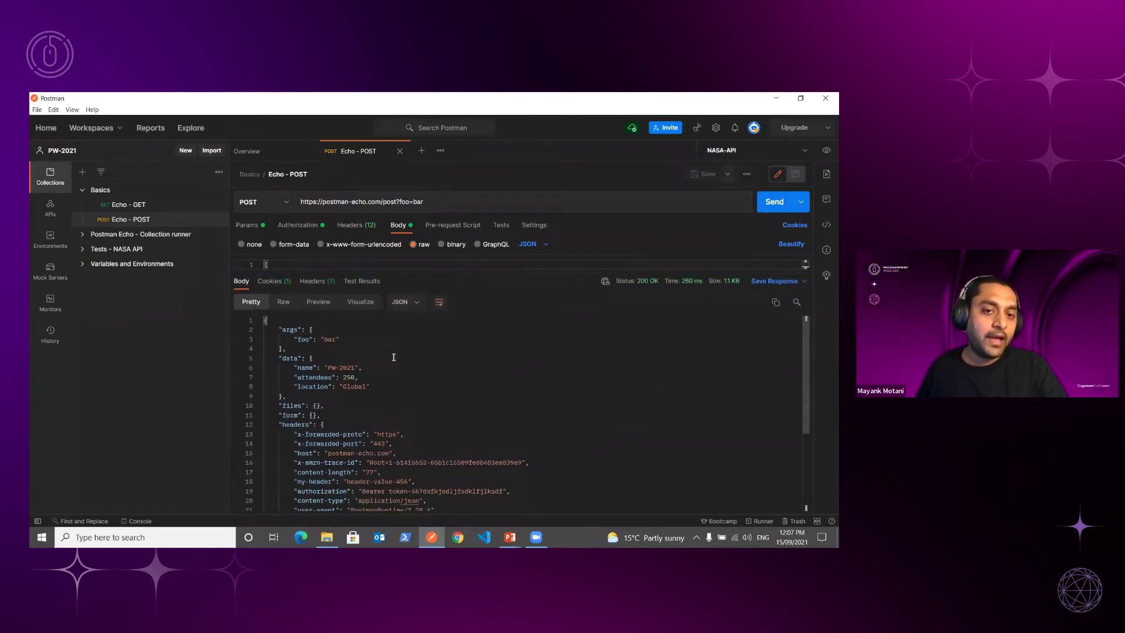
{"action": "scroll", "coordinate": [422, 351], "scroll_direction": "down", "scroll_amount": 2}
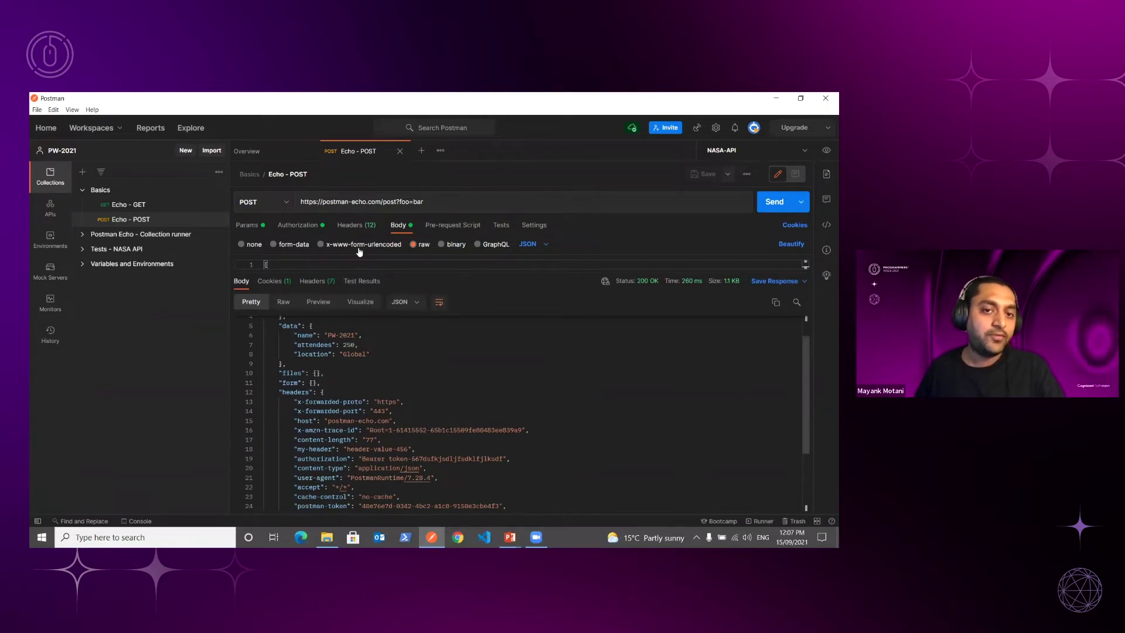
{"action": "left_click_drag", "start_coordinate": [279, 326], "coordinate": [355, 363]}
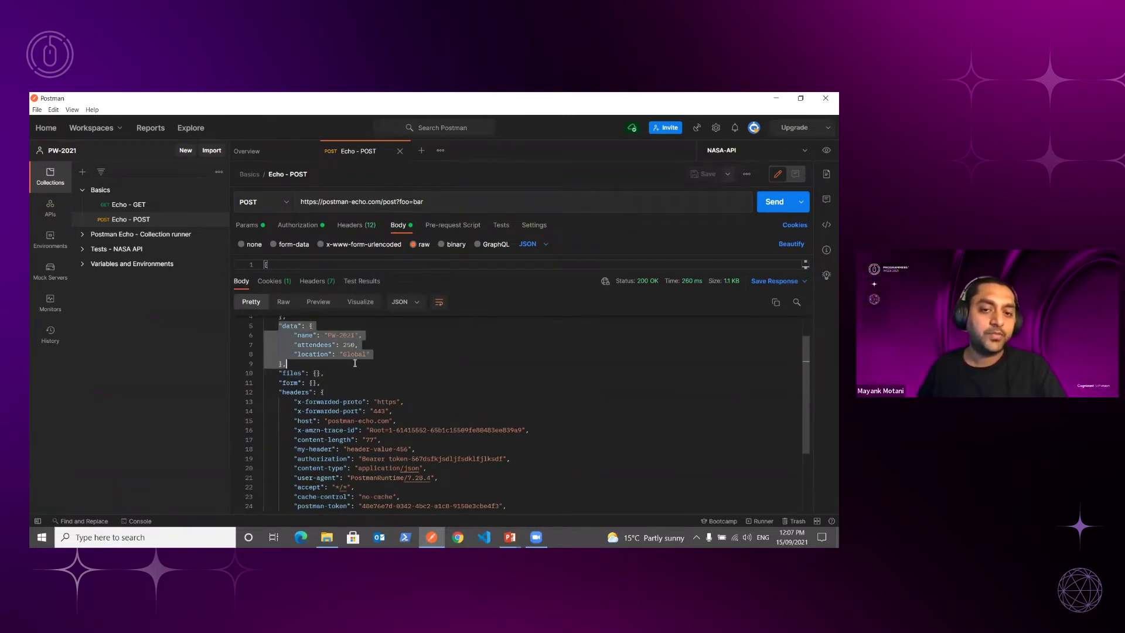
{"action": "left_click_drag", "start_coordinate": [550, 273], "coordinate": [548, 300]}
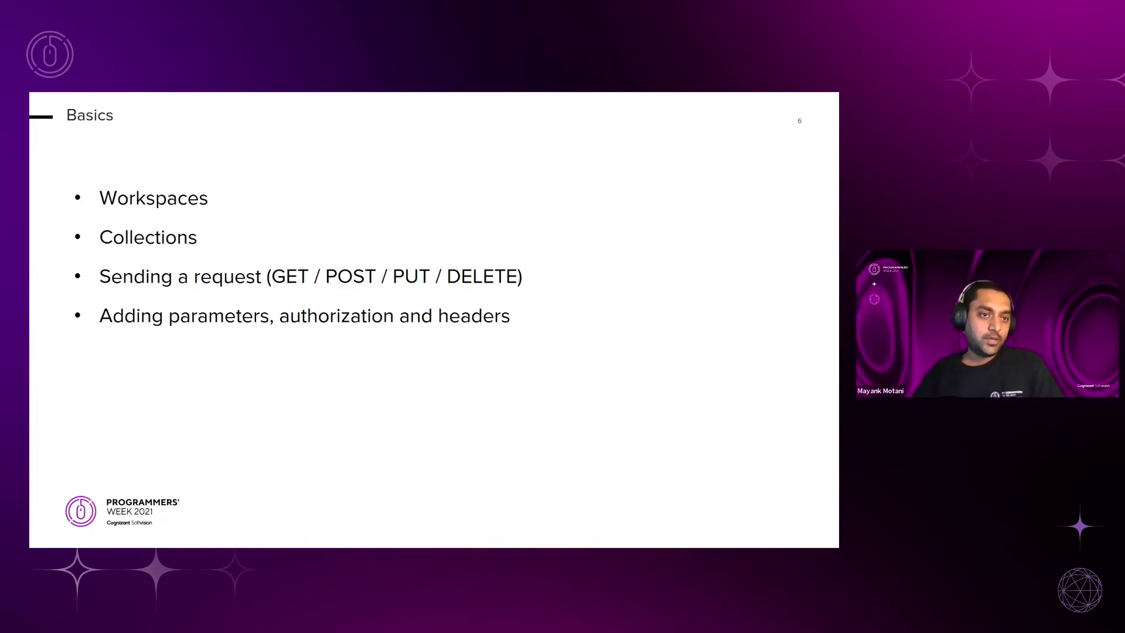
{"action": "key", "text": "Right"}
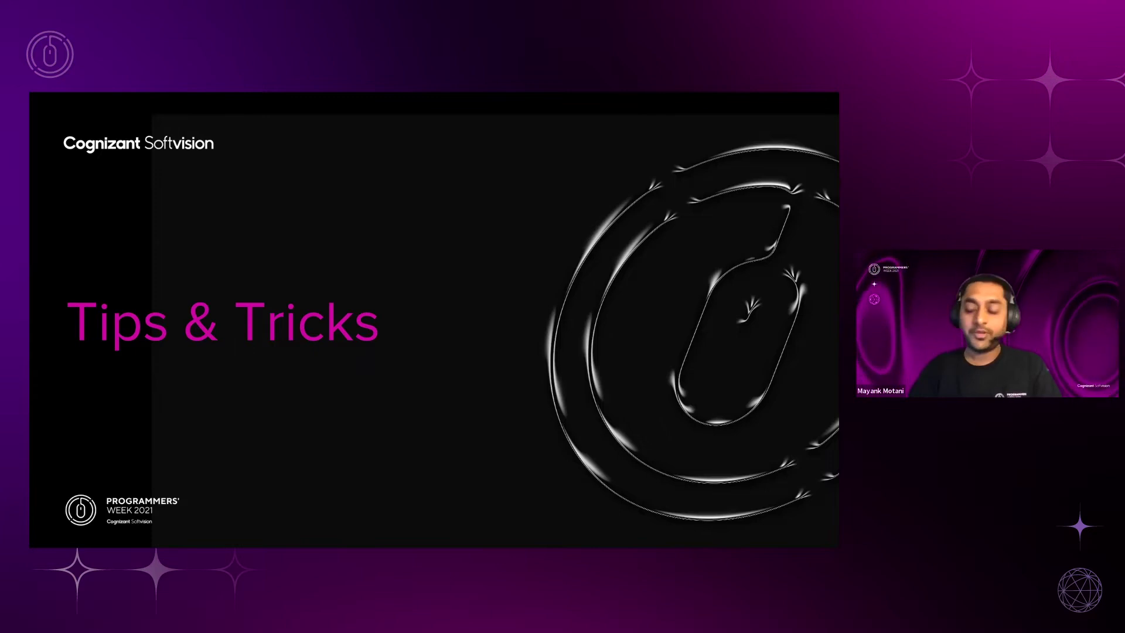
{"action": "key", "text": "Right"}
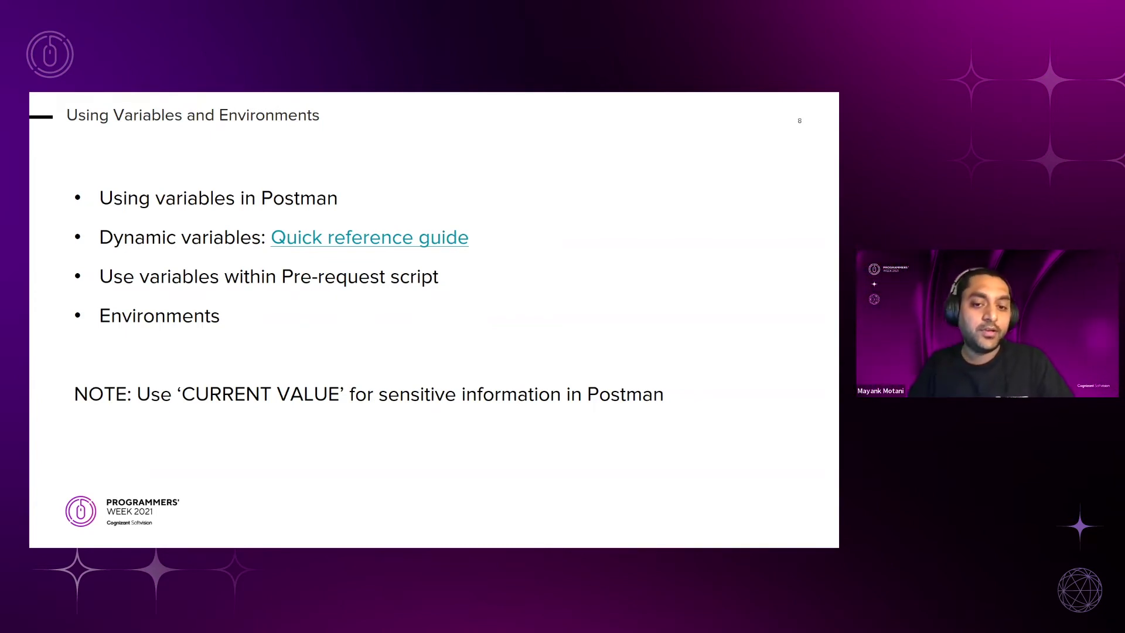
Switch back to Postman, close the Echo - POST and Overview tabs and collapse the Basics collection.
{"action": "key", "text": "alt+Tab"}
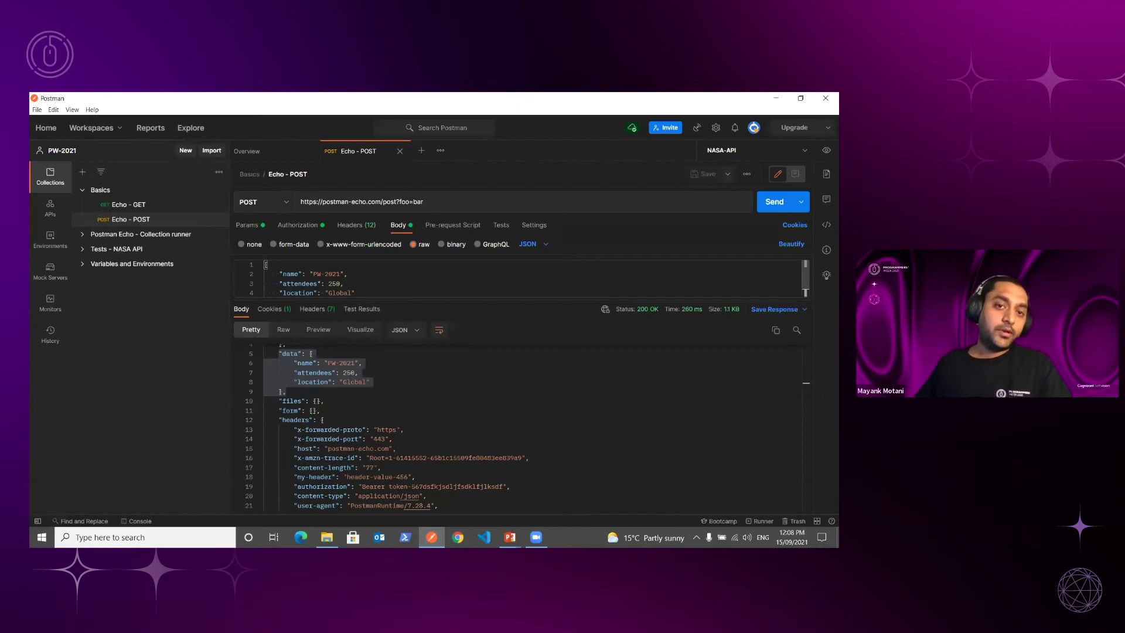
{"action": "left_click", "coordinate": [399, 152]}
{"action": "left_click", "coordinate": [308, 152]}
{"action": "left_click", "coordinate": [82, 190]}
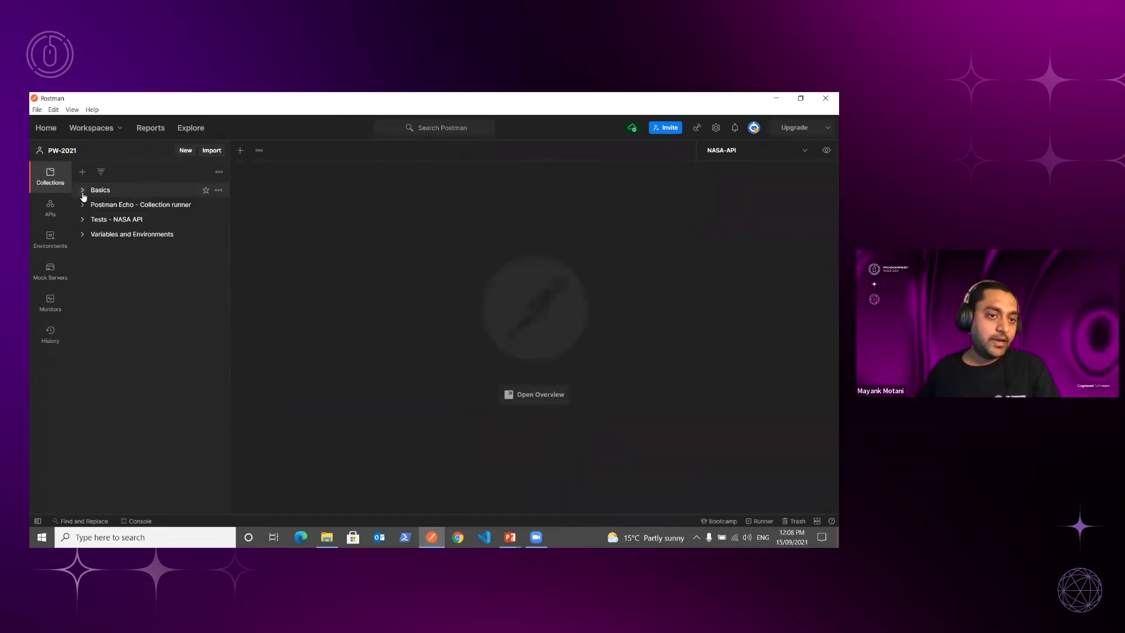
Open the Using variables request from the Variables and Environments collection and compare its URL and headers with those of Echo - GET.
{"action": "left_click", "coordinate": [128, 235]}
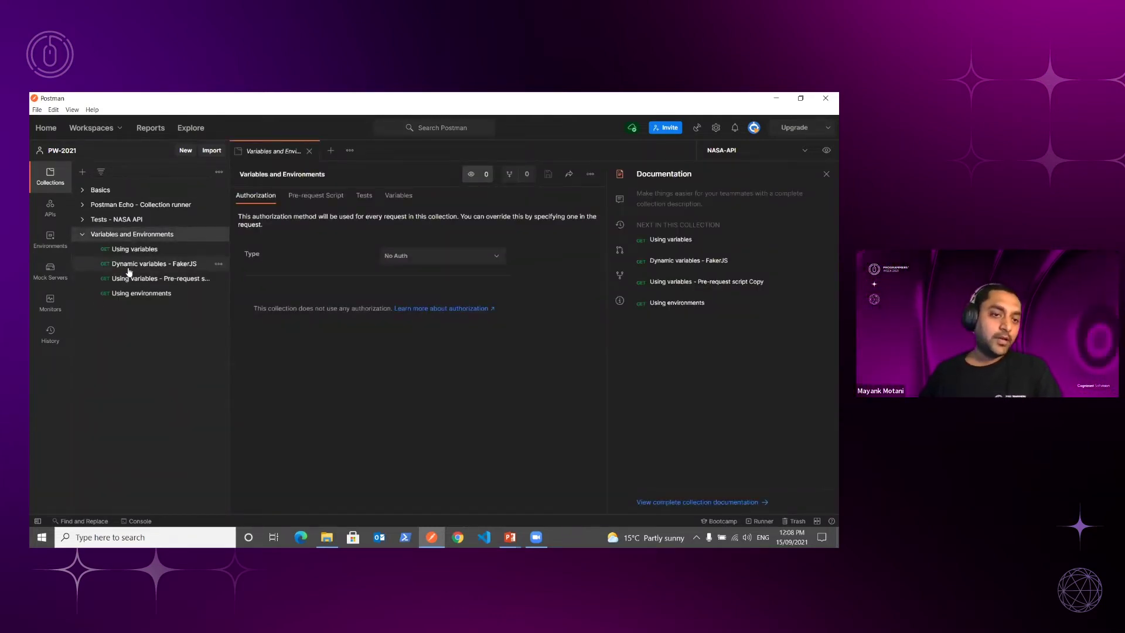
{"action": "left_click", "coordinate": [139, 251]}
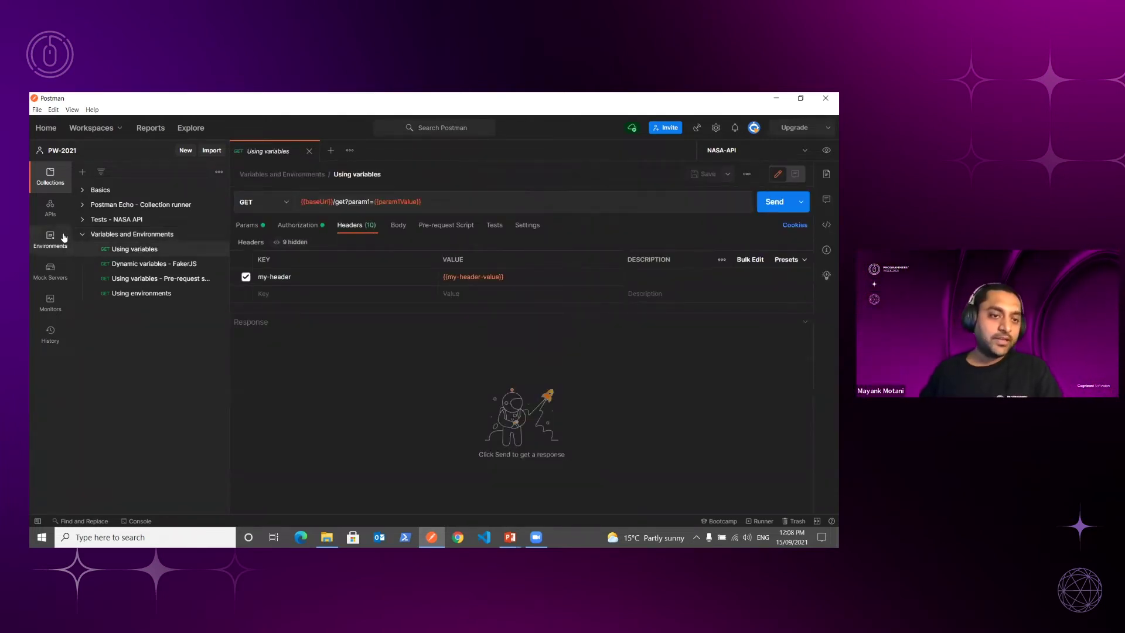
{"action": "left_click", "coordinate": [87, 191]}
{"action": "left_click", "coordinate": [123, 207]}
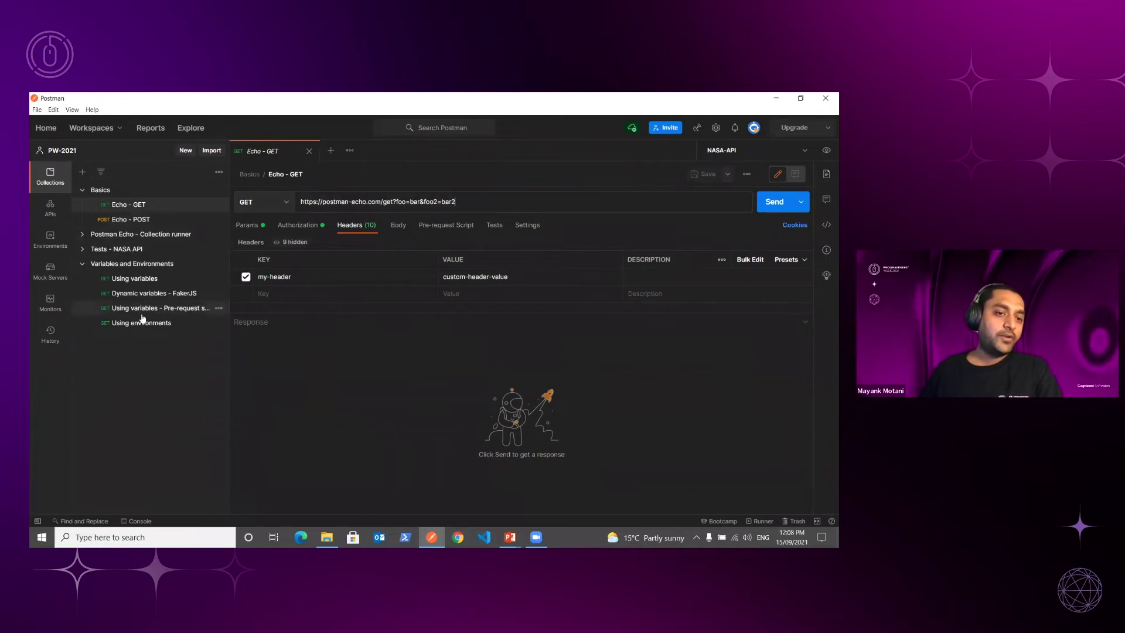
{"action": "left_click", "coordinate": [143, 279]}
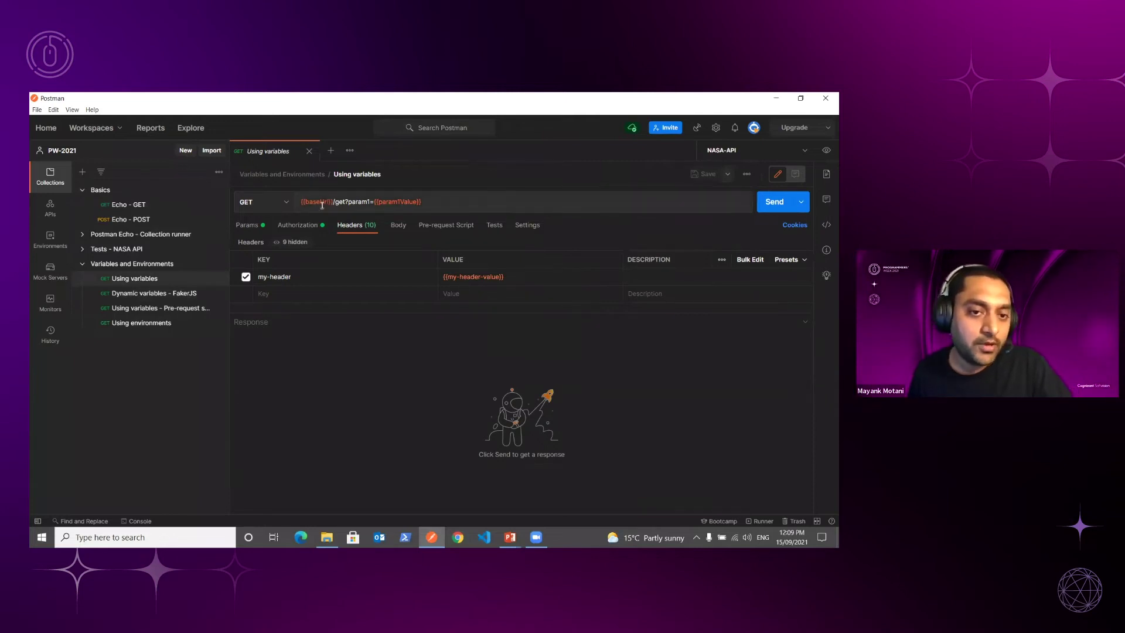
{"action": "mouse_move", "coordinate": [325, 202]}
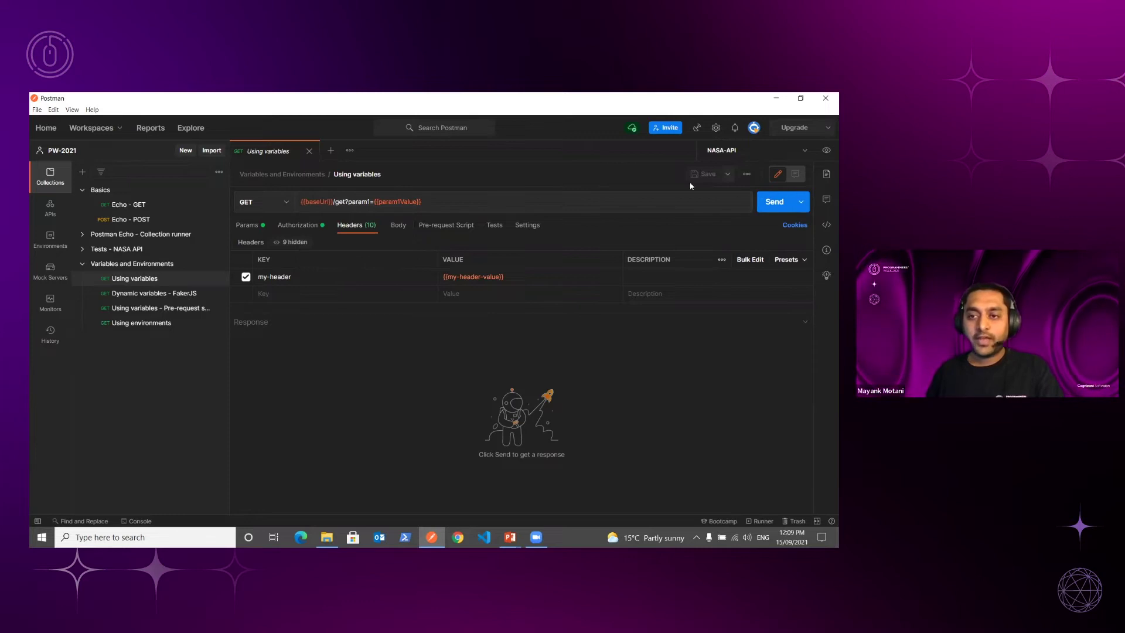
Inspect the NASA-API environment and global variables, open the Globals editor and close it again.
{"action": "left_click", "coordinate": [826, 151]}
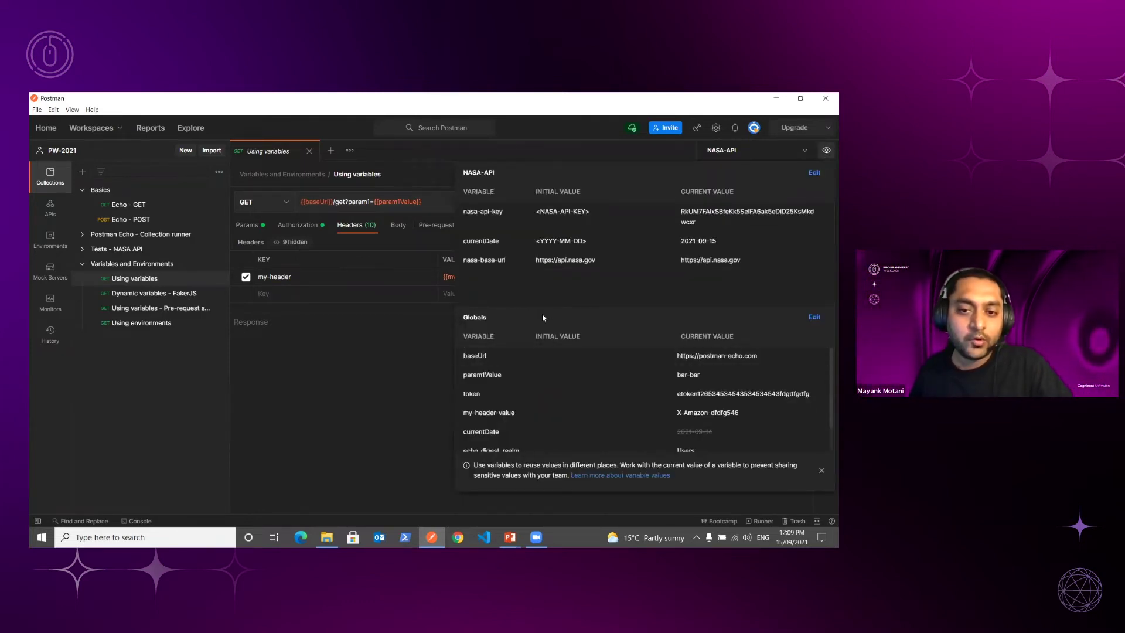
{"action": "left_click", "coordinate": [815, 317]}
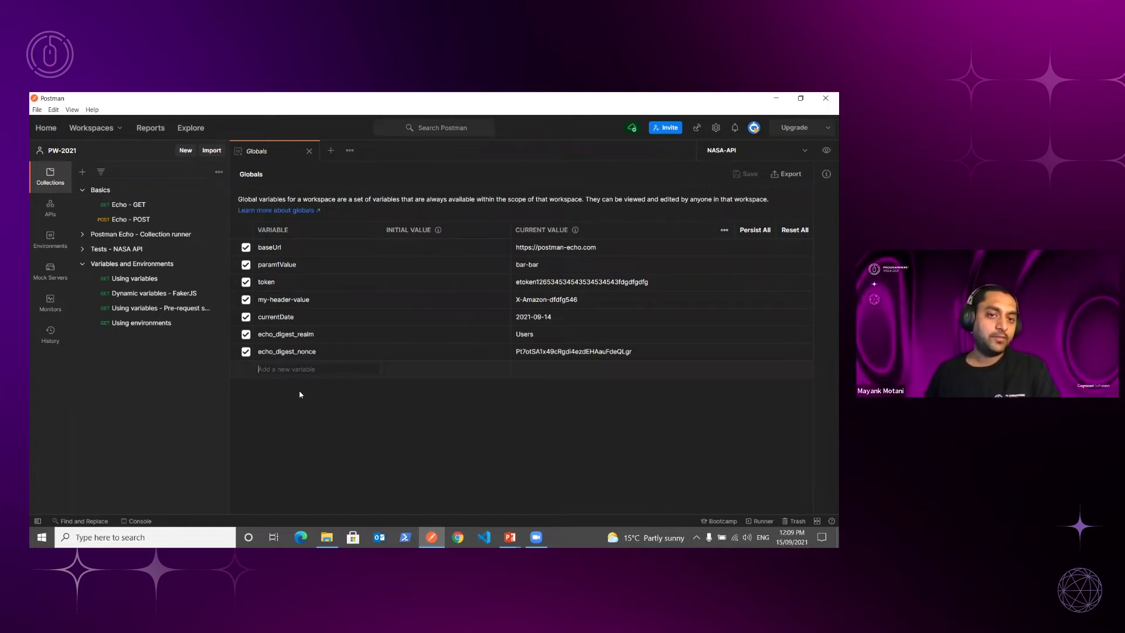
{"action": "left_click", "coordinate": [309, 152]}
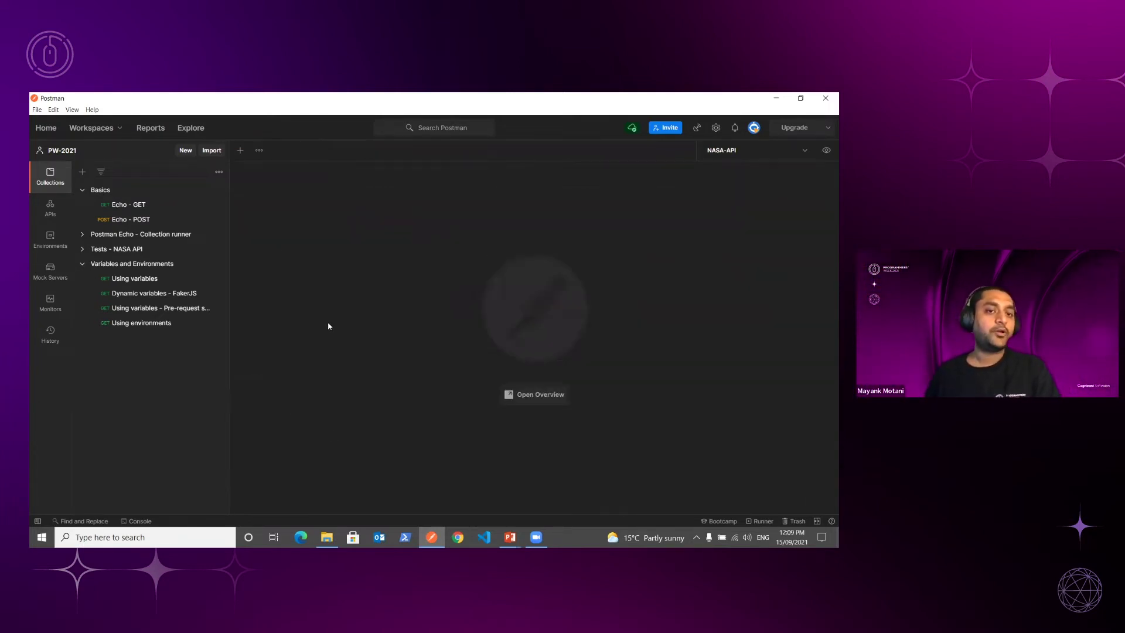
Reopen the Using variables request and review the variables in its query parameters, authorization, headers and body.
{"action": "left_click", "coordinate": [141, 279]}
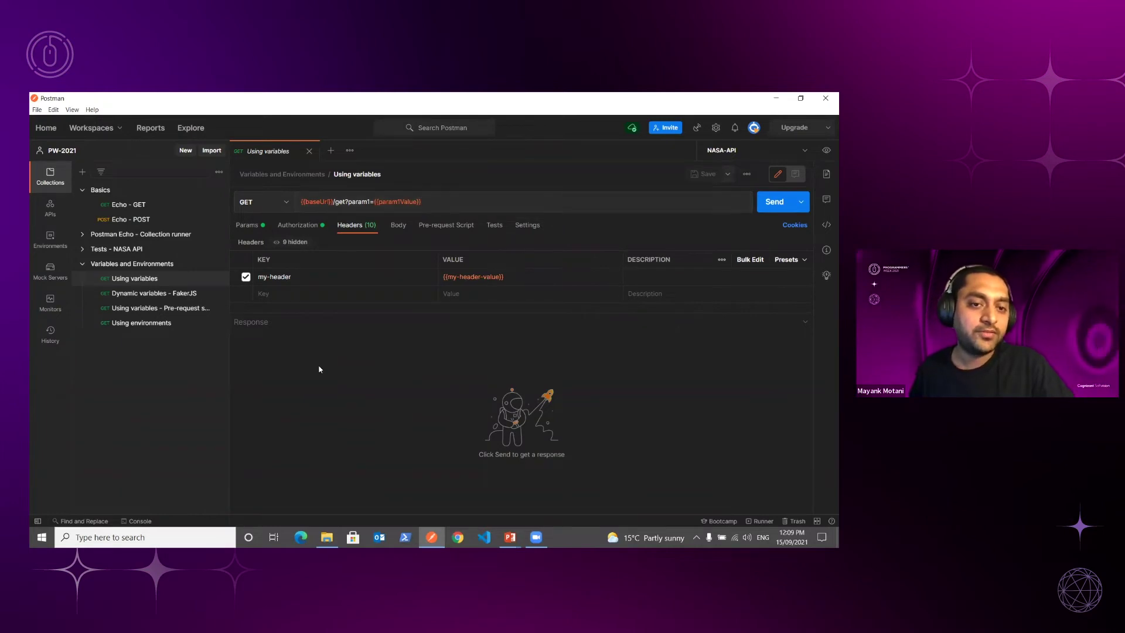
{"action": "left_click", "coordinate": [250, 226]}
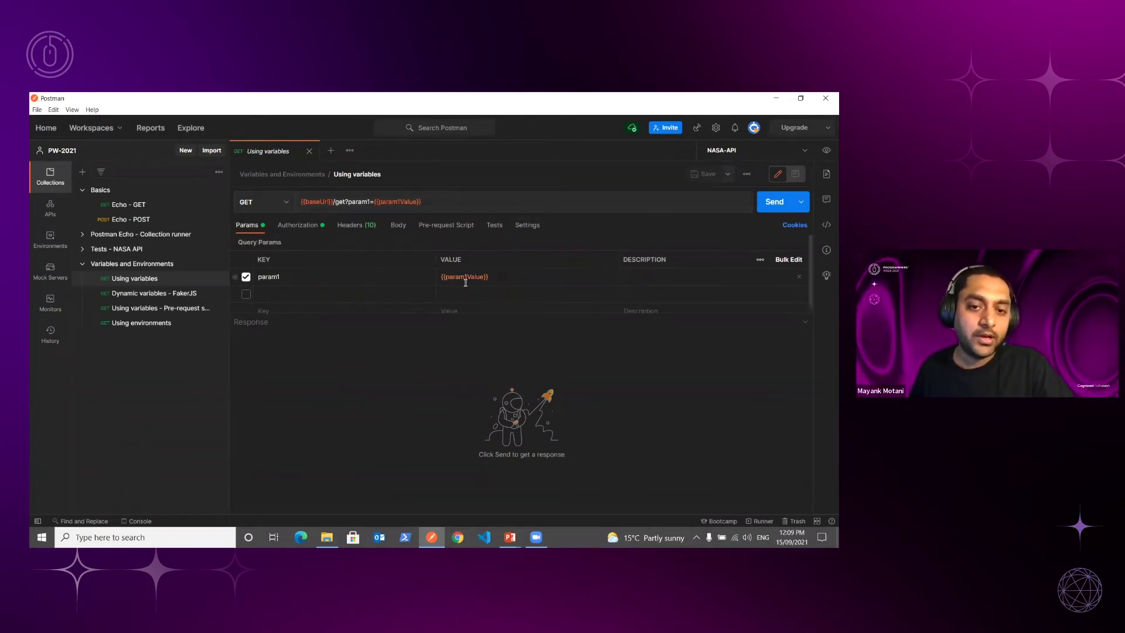
{"action": "left_click", "coordinate": [298, 225]}
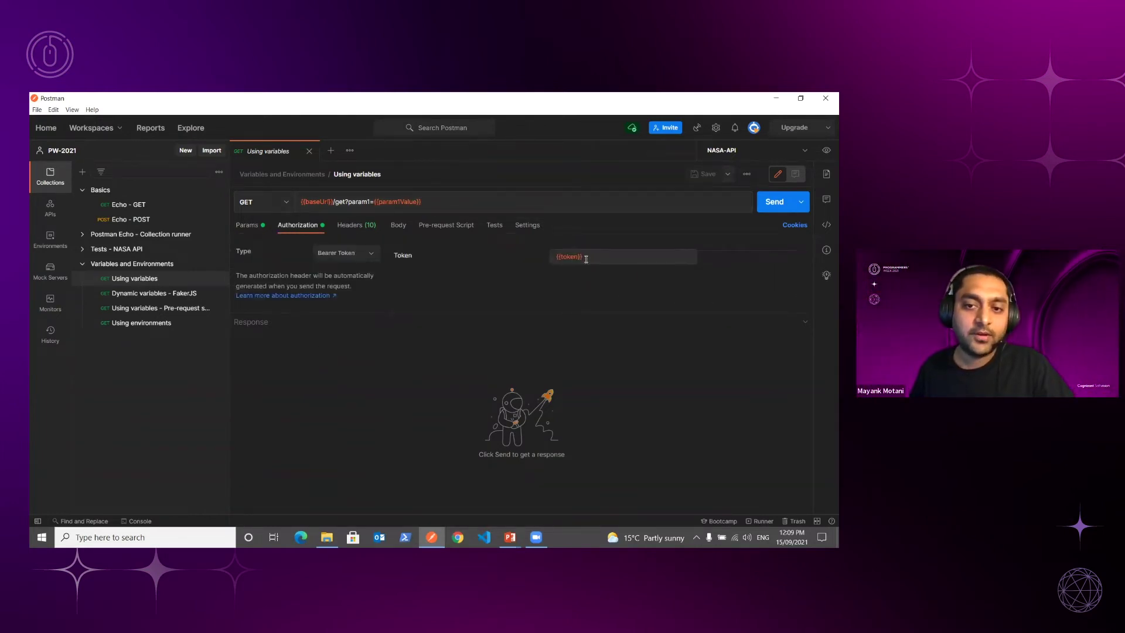
{"action": "left_click", "coordinate": [358, 225]}
{"action": "left_click", "coordinate": [399, 226]}
{"action": "left_click", "coordinate": [247, 226]}
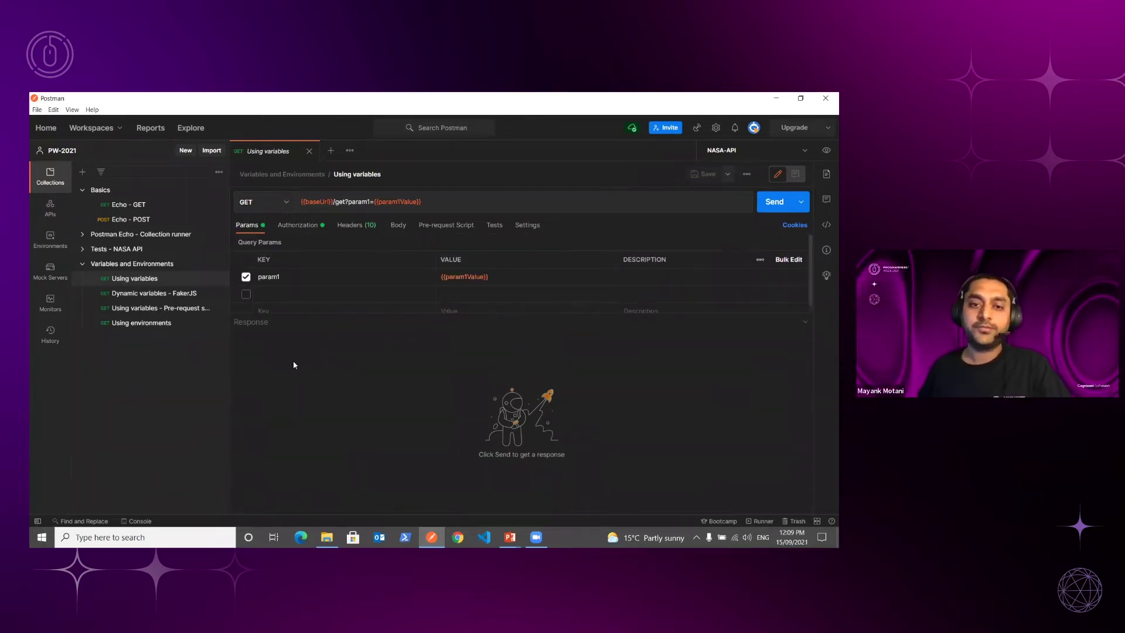
Send the Using variables request and compare the response body with its authorization, parameter and header variables.
{"action": "left_click", "coordinate": [768, 204]}
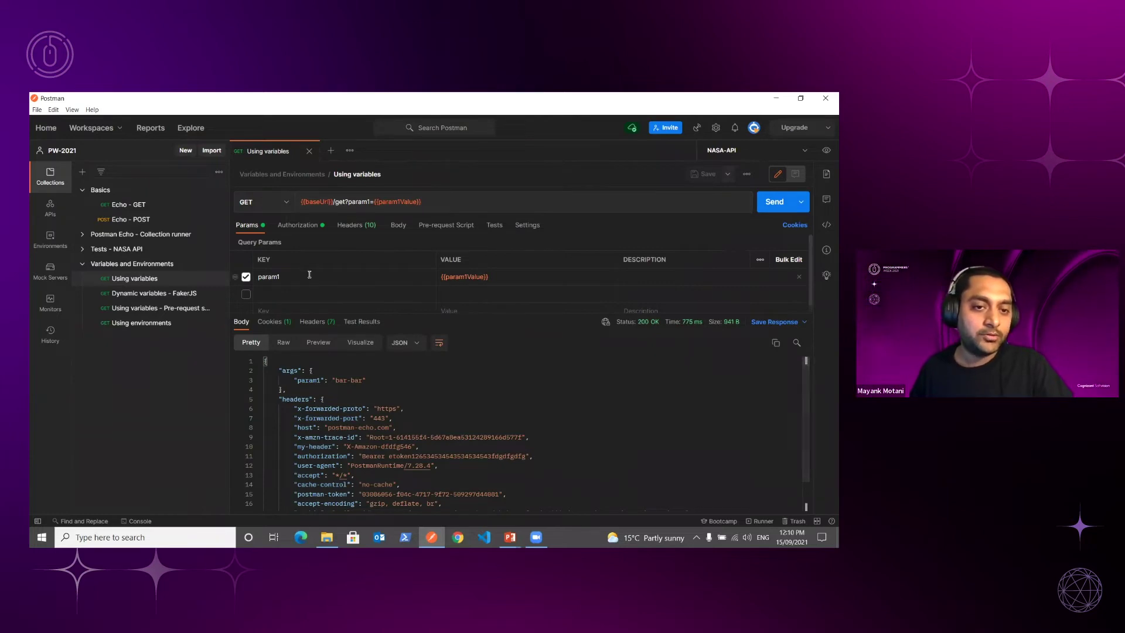
{"action": "left_click", "coordinate": [367, 398]}
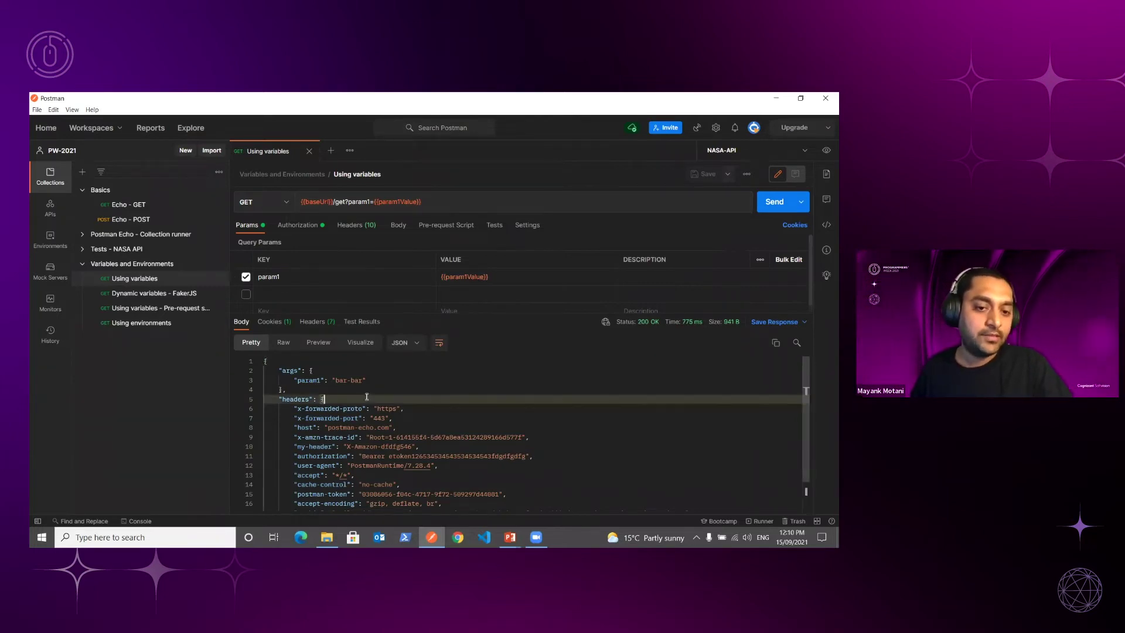
{"action": "scroll", "coordinate": [367, 384], "scroll_direction": "down", "scroll_amount": 2}
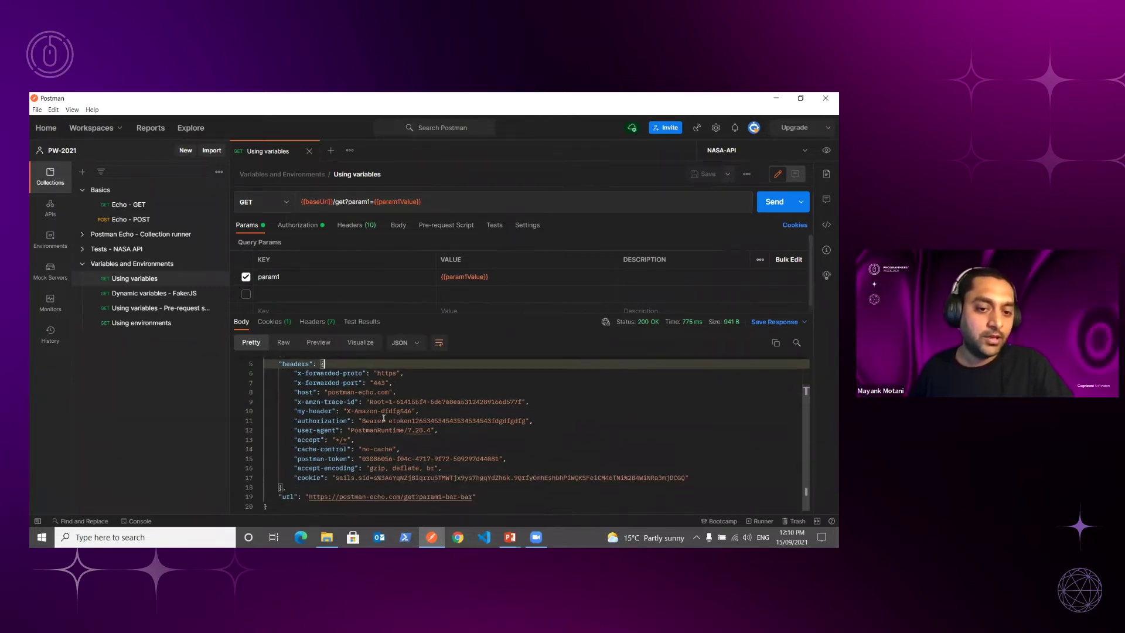
{"action": "left_click", "coordinate": [297, 225]}
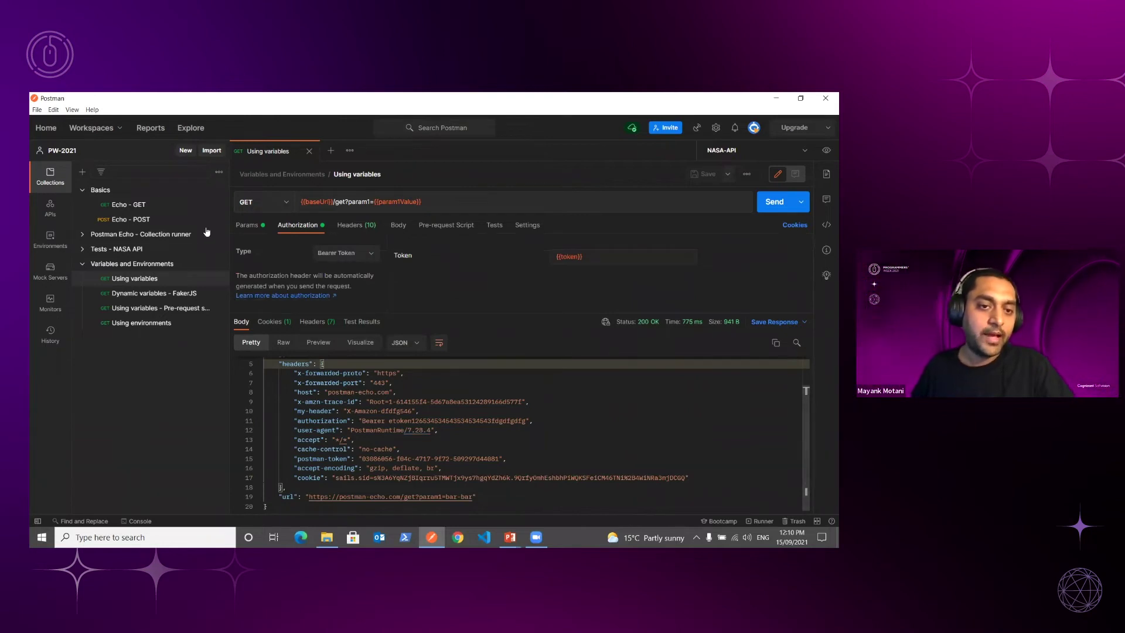
{"action": "left_click", "coordinate": [249, 225]}
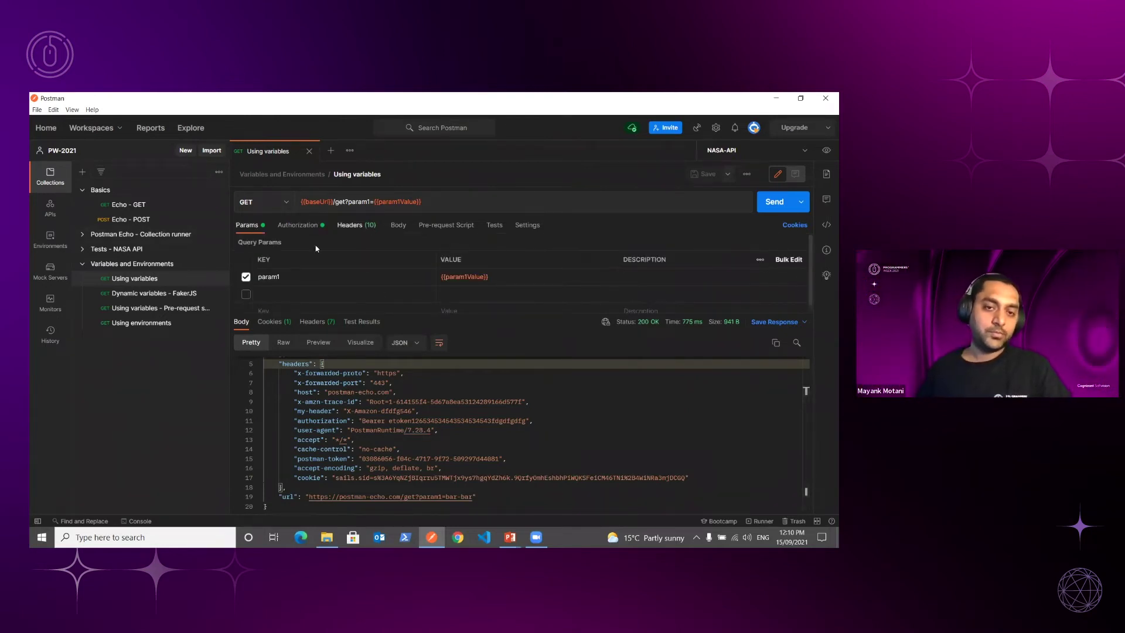
{"action": "left_click", "coordinate": [364, 226]}
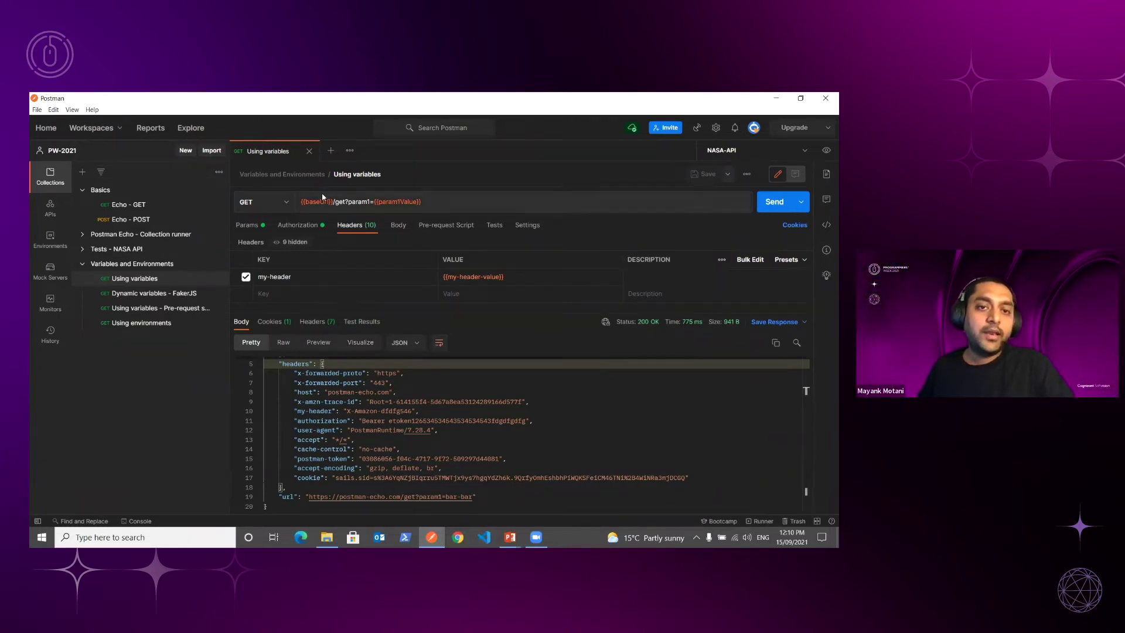
Close Using variables, open the Dynamic variables - FakerJS request and enlarge its query parameters area.
{"action": "left_click", "coordinate": [309, 151]}
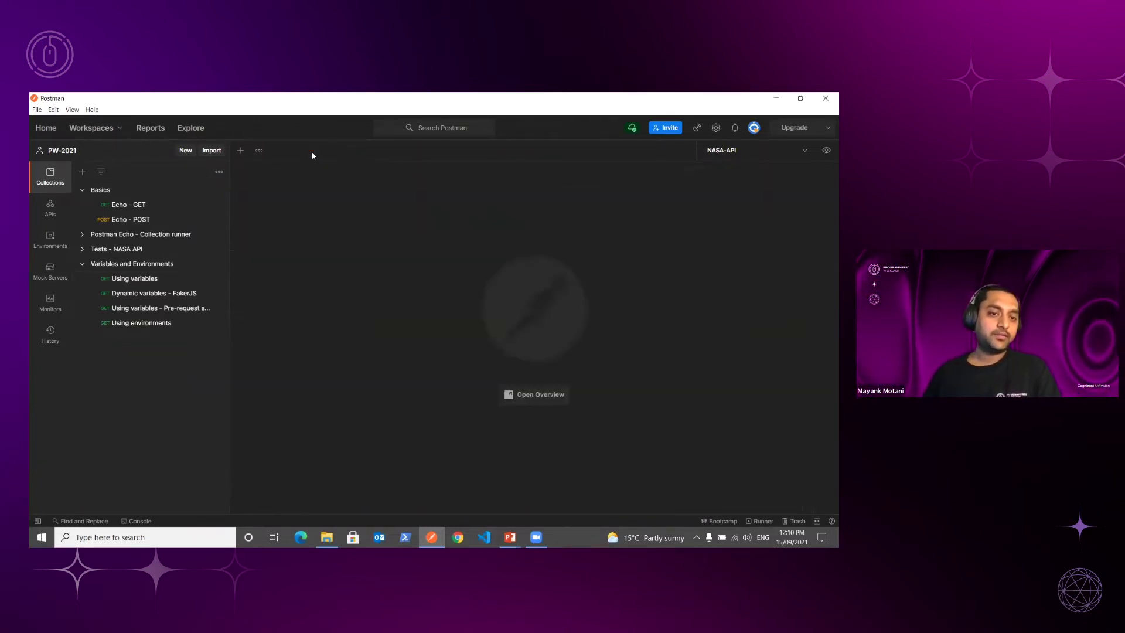
{"action": "left_click", "coordinate": [146, 293]}
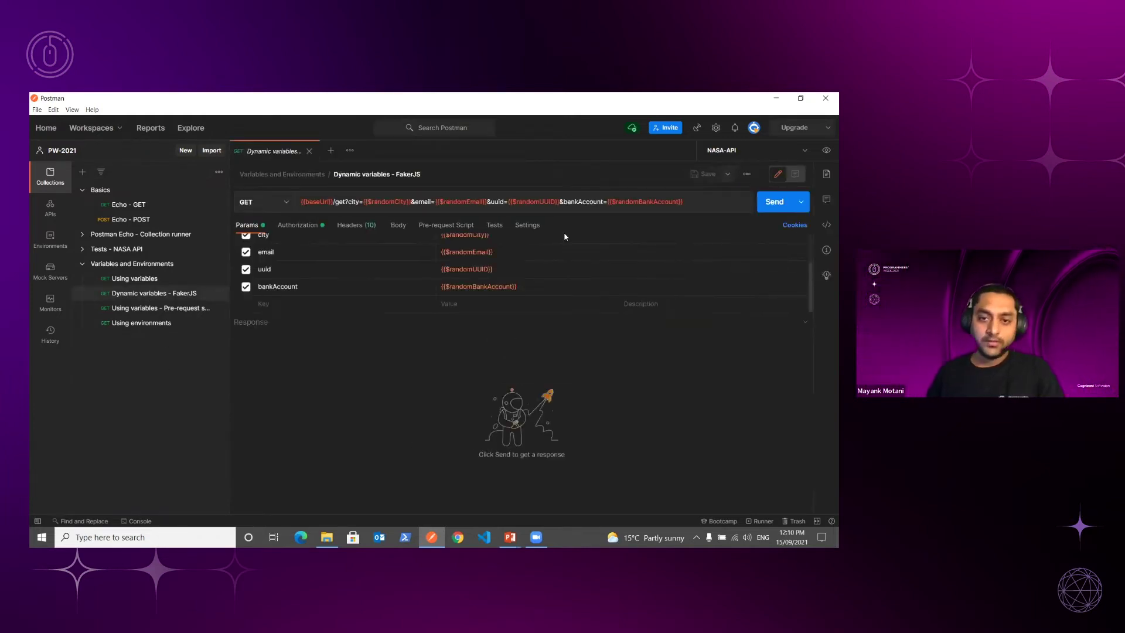
{"action": "left_click_drag", "start_coordinate": [517, 311], "coordinate": [516, 378]}
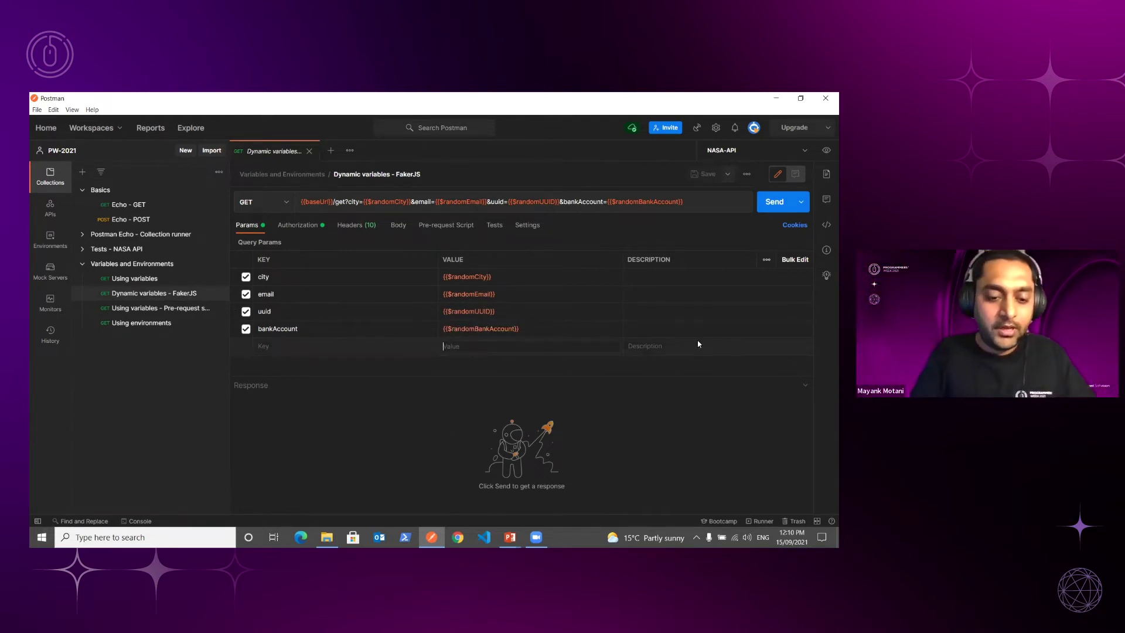
Add a phone query parameter with the value {{$randomPhoneNumber}} to the Dynamic variables - FakerJS request.
{"action": "type", "text": "{"}
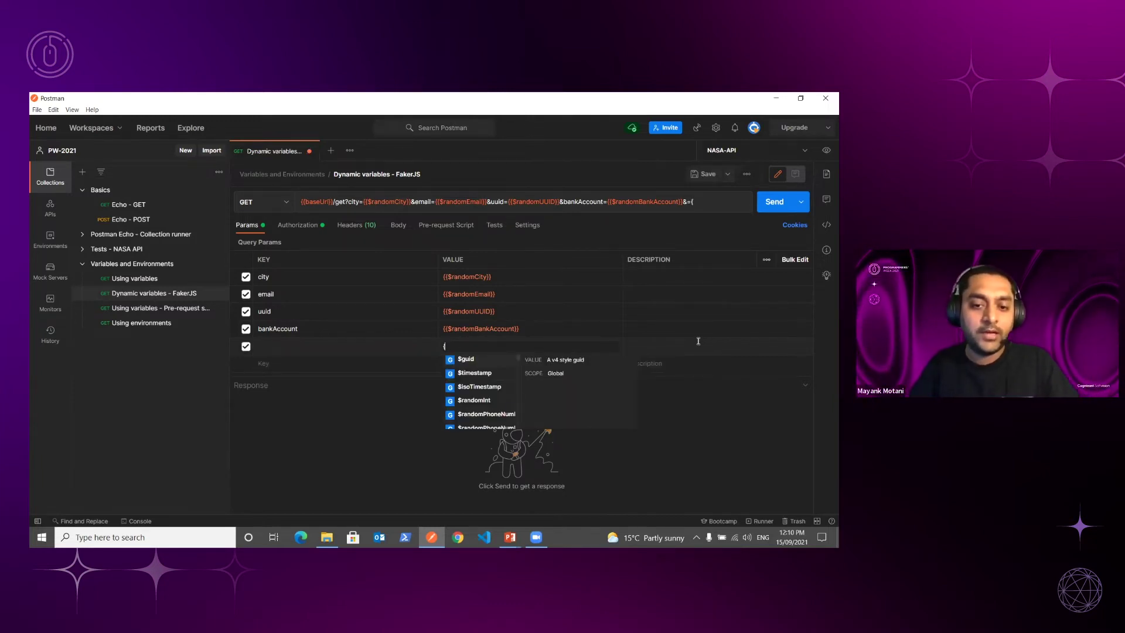
{"action": "key", "text": "Down"}
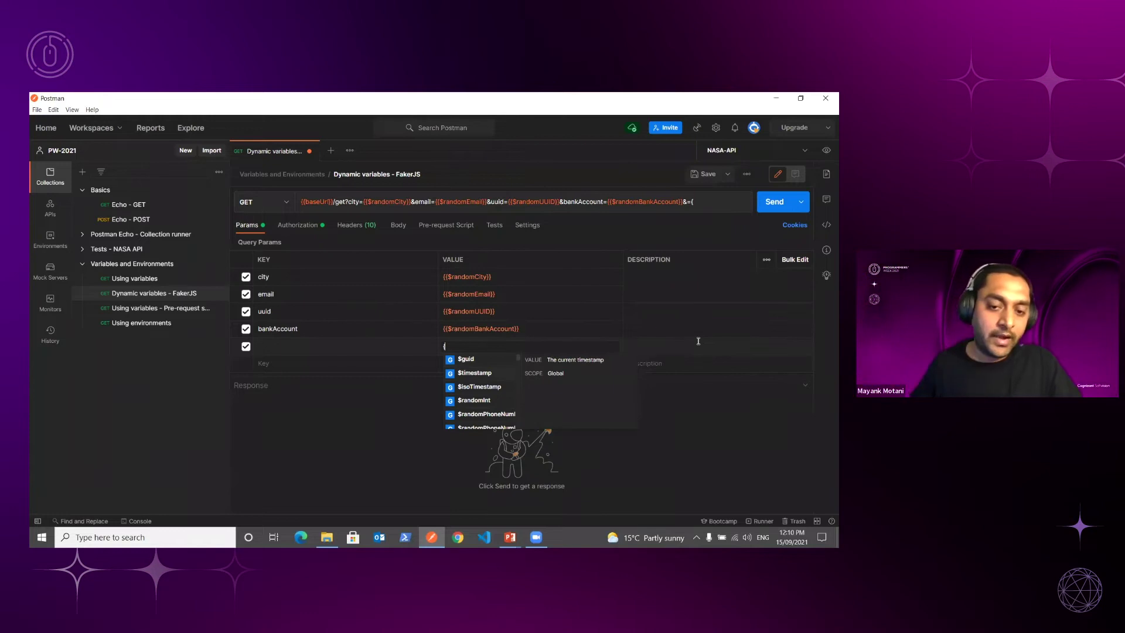
{"action": "scroll", "coordinate": [481, 405], "scroll_direction": "down", "scroll_amount": 1}
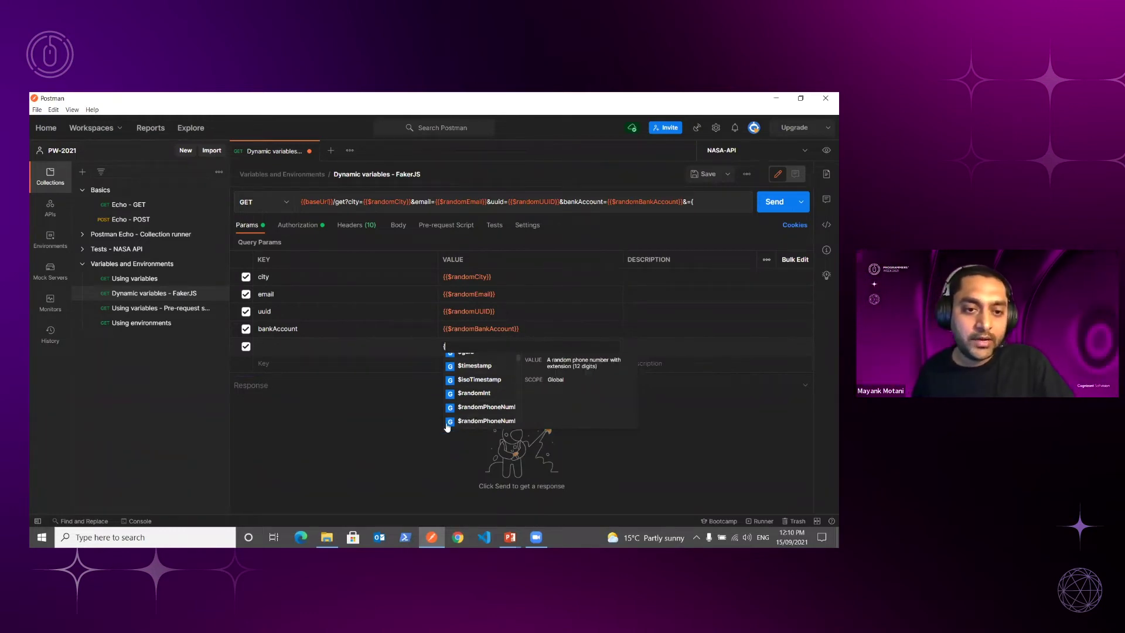
{"action": "left_click", "coordinate": [484, 408]}
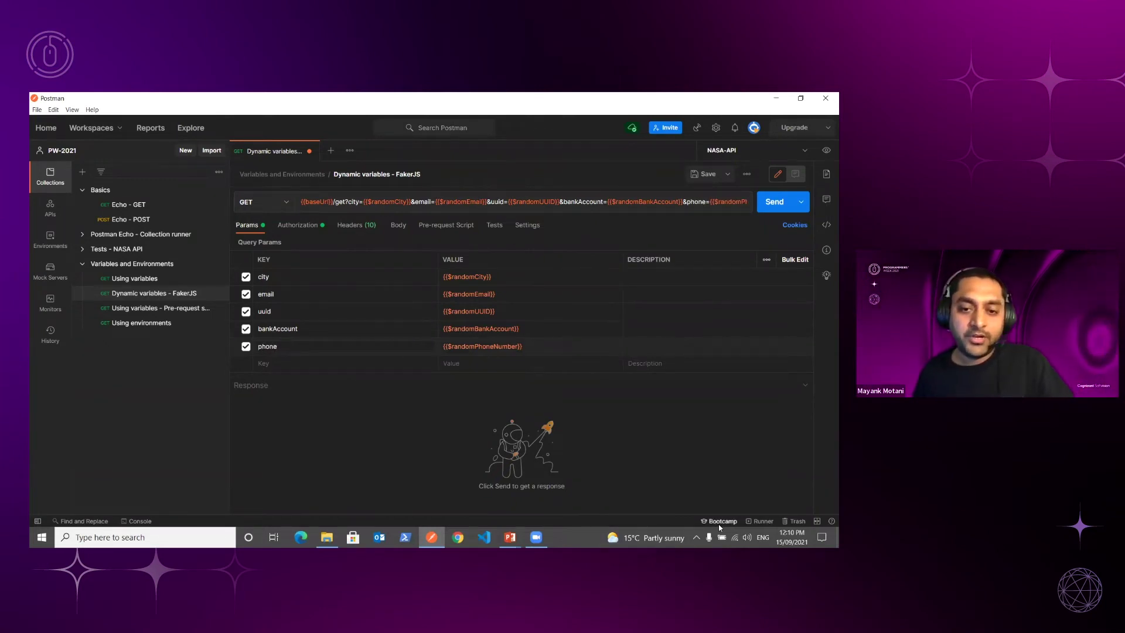
Send the Dynamic variables - FakerJS request twice and compare the generated args in the enlarged response body.
{"action": "left_click", "coordinate": [772, 201]}
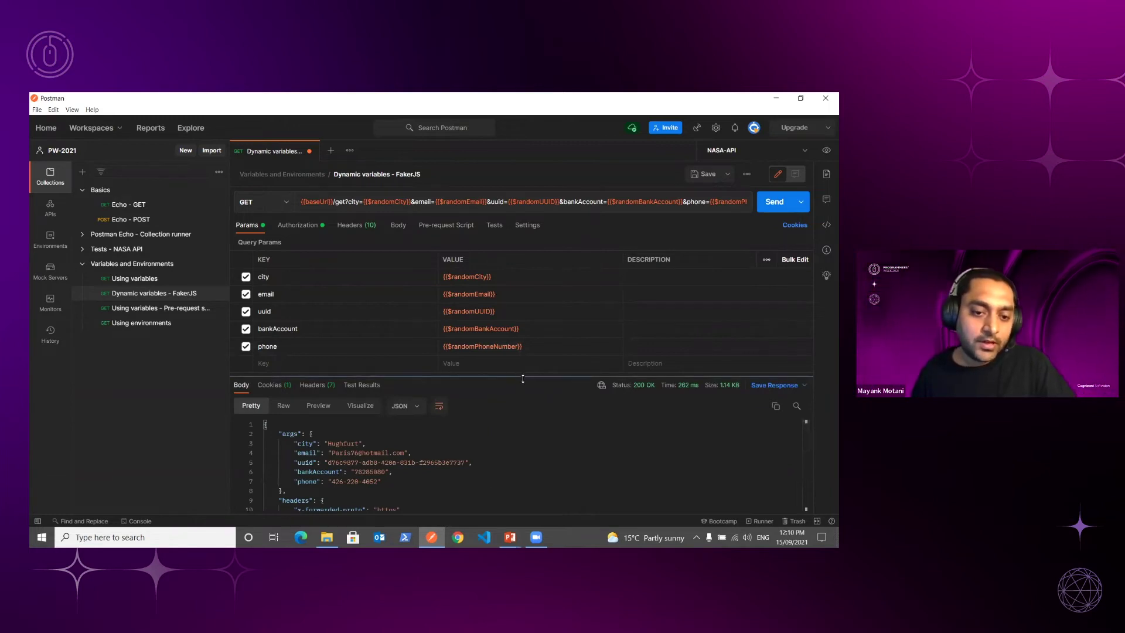
{"action": "left_click_drag", "start_coordinate": [523, 378], "coordinate": [530, 288]}
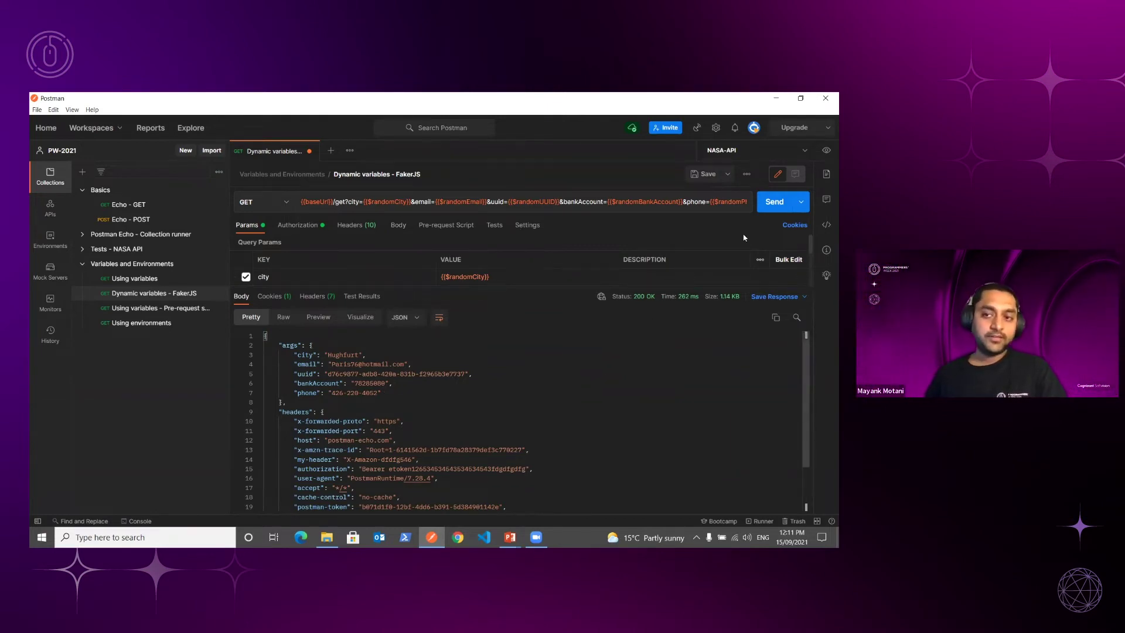
{"action": "left_click", "coordinate": [772, 203]}
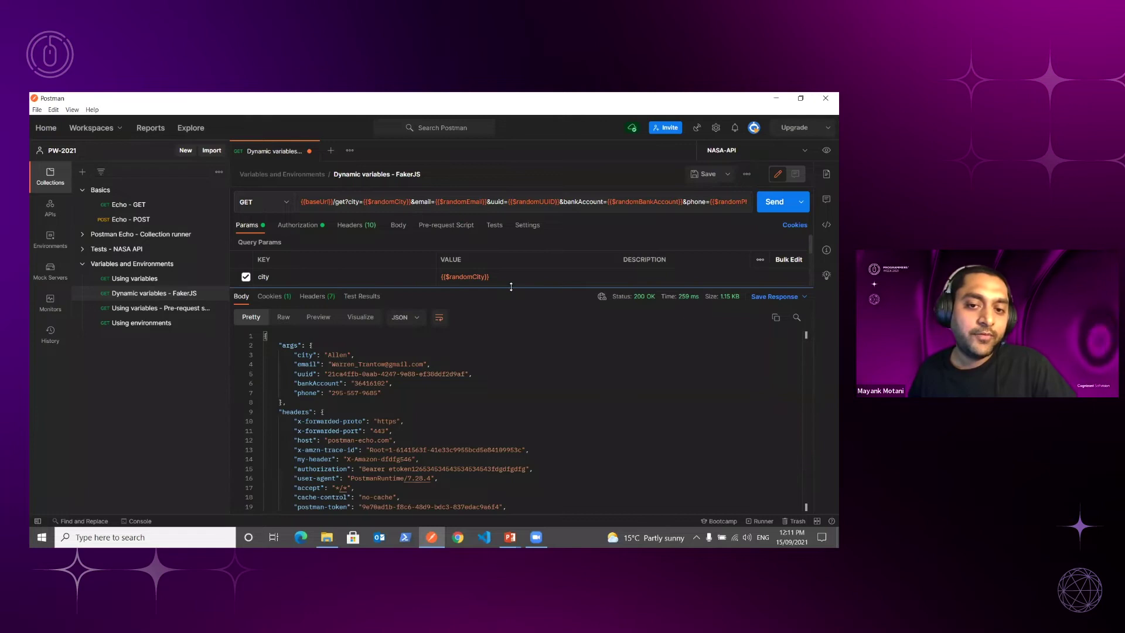
{"action": "left_click_drag", "start_coordinate": [511, 290], "coordinate": [513, 321]}
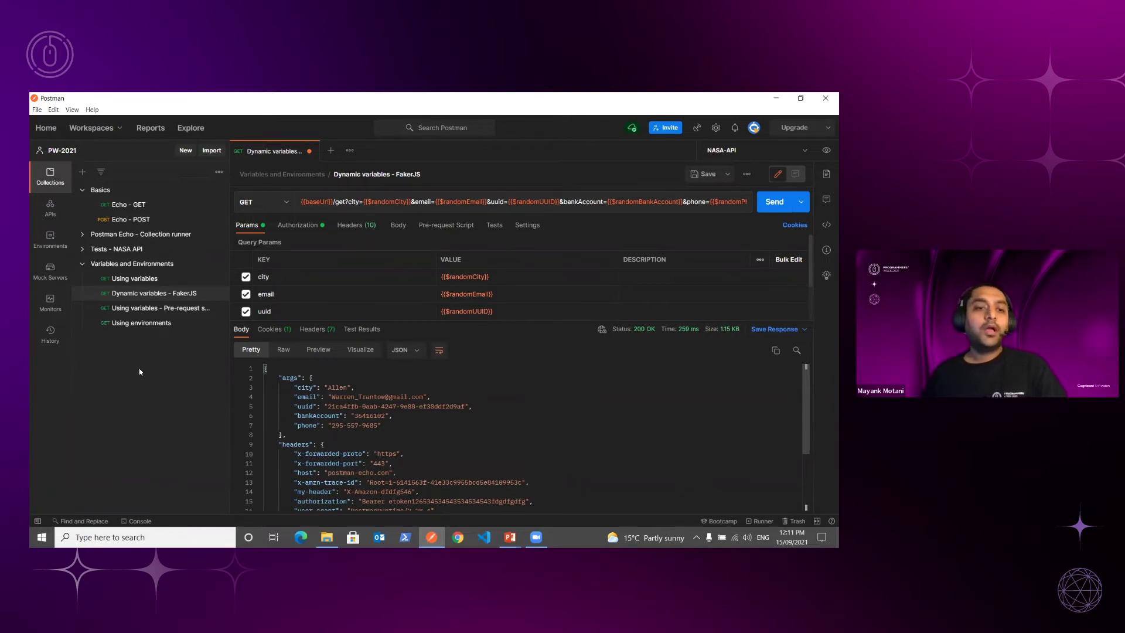
Open the Using variables - Pre-request script request, review the script setting currentDate, send the request and close it.
{"action": "left_click", "coordinate": [158, 310]}
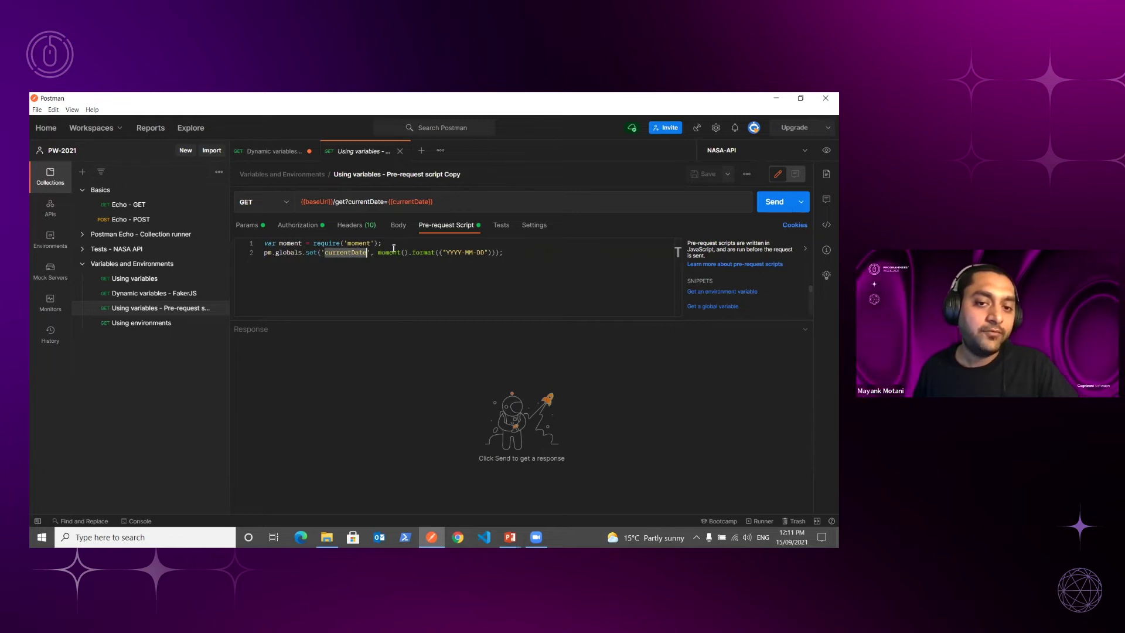
{"action": "left_click_drag", "start_coordinate": [530, 256], "coordinate": [206, 249]}
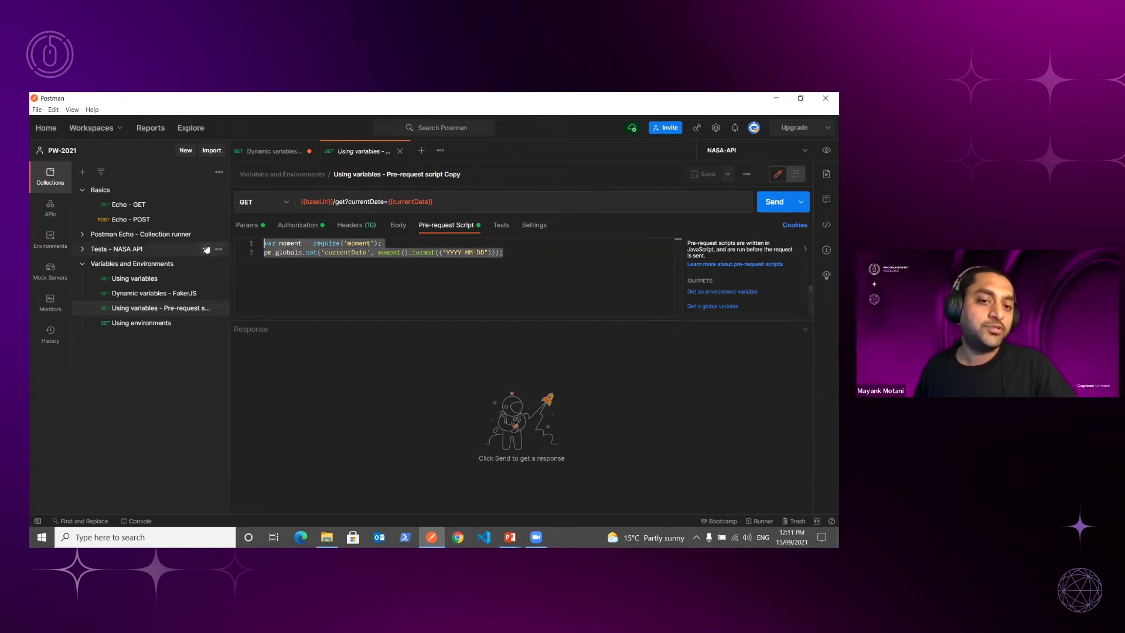
{"action": "left_click", "coordinate": [478, 298]}
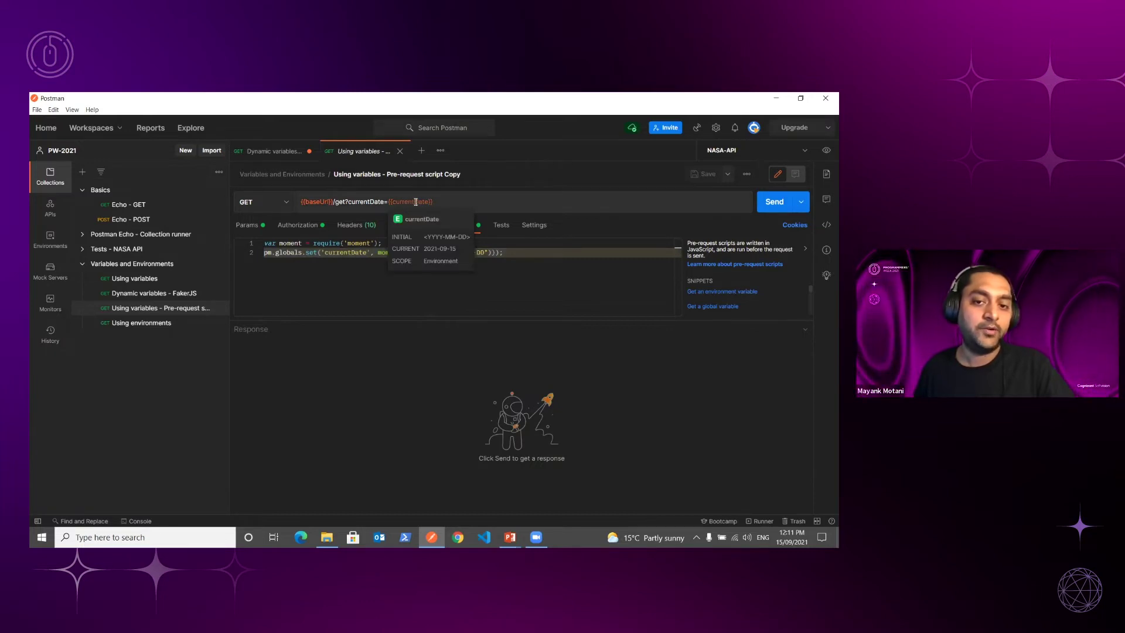
{"action": "left_click", "coordinate": [772, 202]}
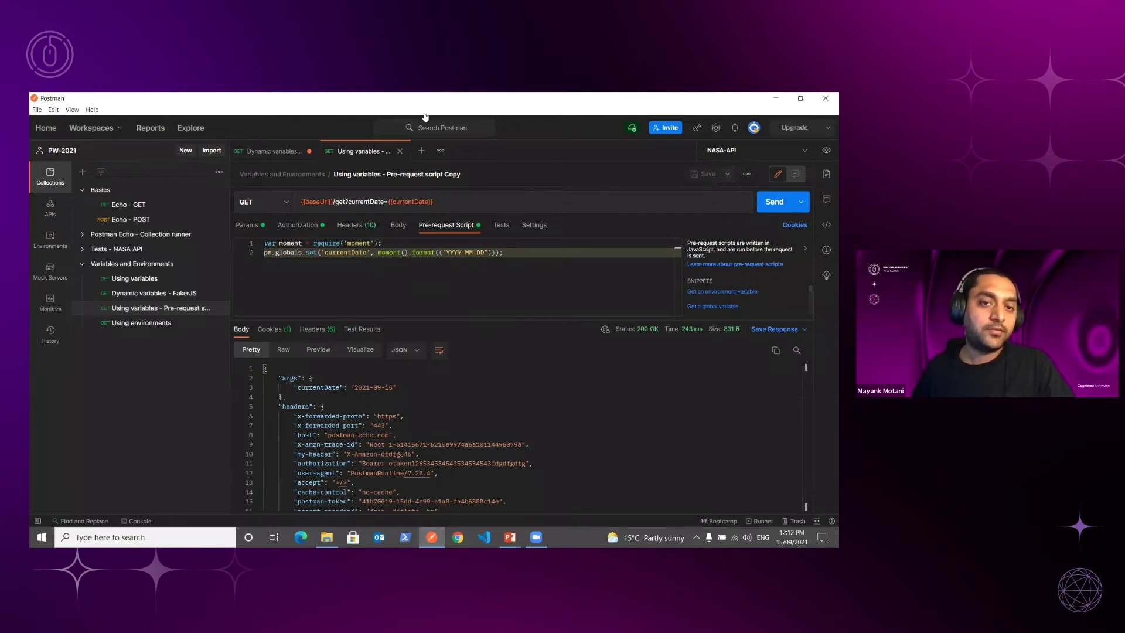
{"action": "left_click", "coordinate": [399, 150]}
Open the Using environments request and close Dynamic variables - FakerJS with its changes saved.
{"action": "left_click", "coordinate": [309, 150]}
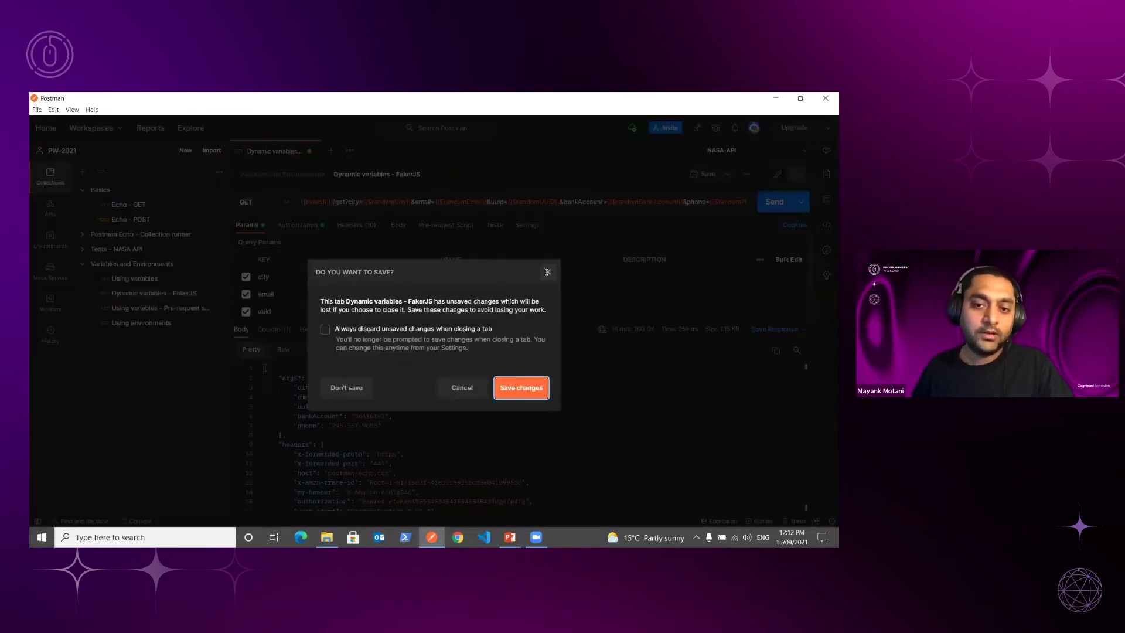
{"action": "key", "text": "Escape"}
{"action": "left_click", "coordinate": [147, 323]}
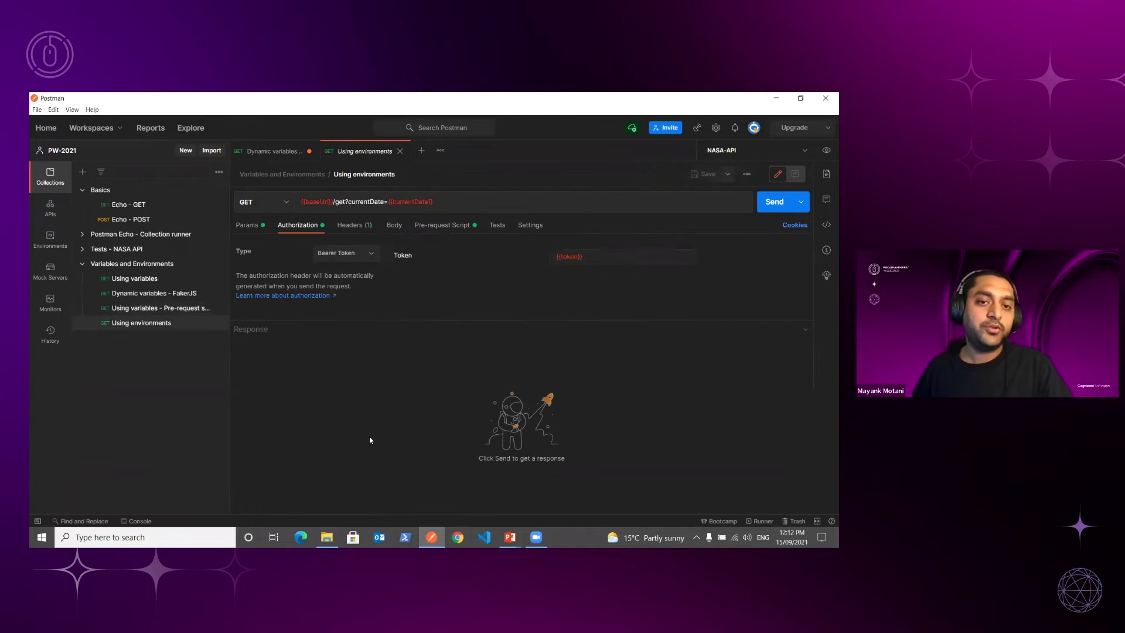
{"action": "left_click", "coordinate": [309, 150]}
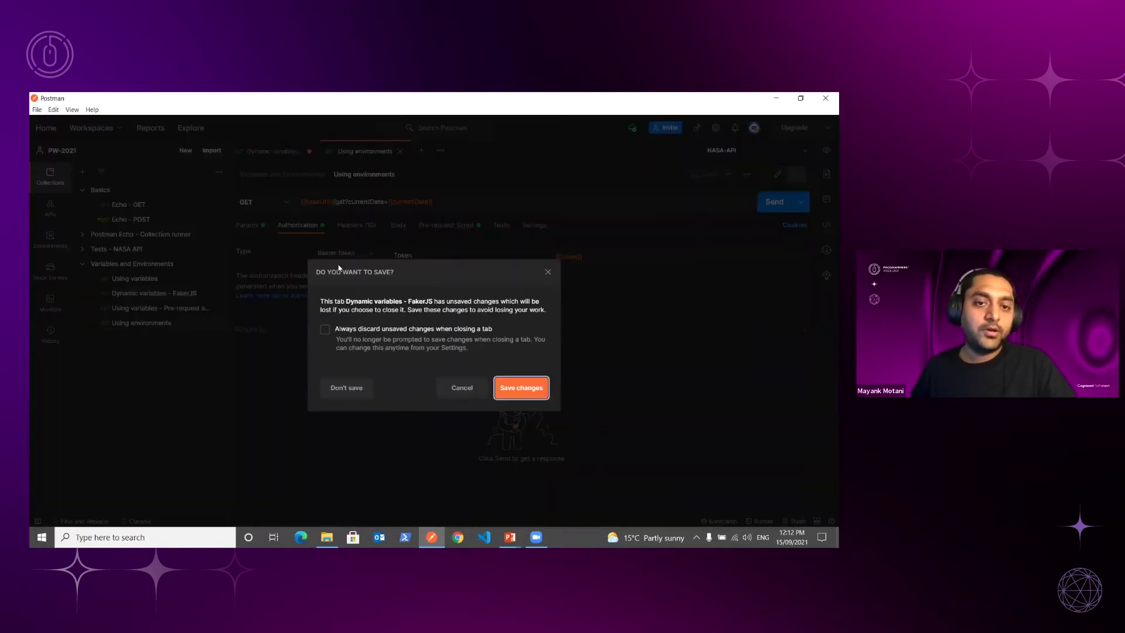
{"action": "left_click", "coordinate": [523, 391]}
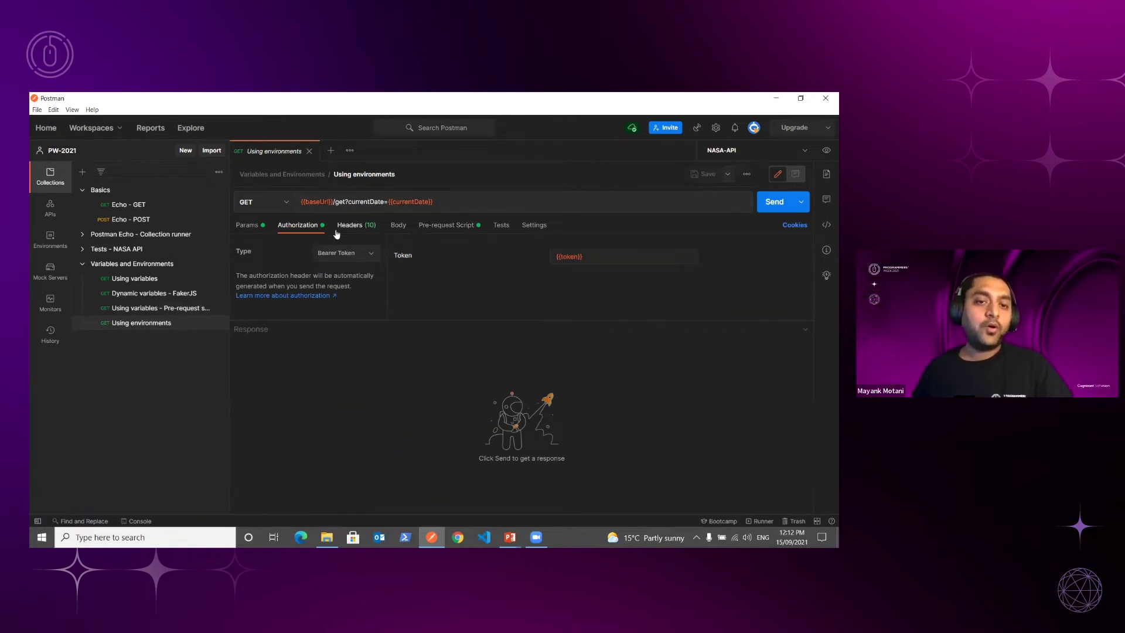
Send the Using environments request with the NASA-API environment and compare the response with its currentDate parameter and bearer token variable.
{"action": "left_click", "coordinate": [247, 225]}
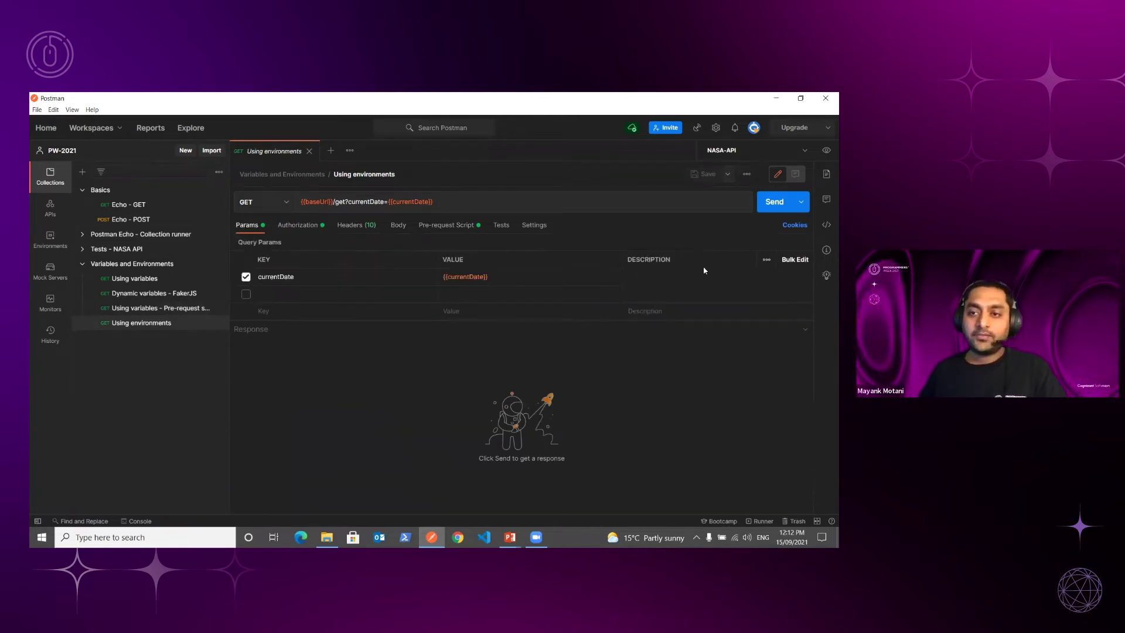
{"action": "left_click", "coordinate": [770, 203]}
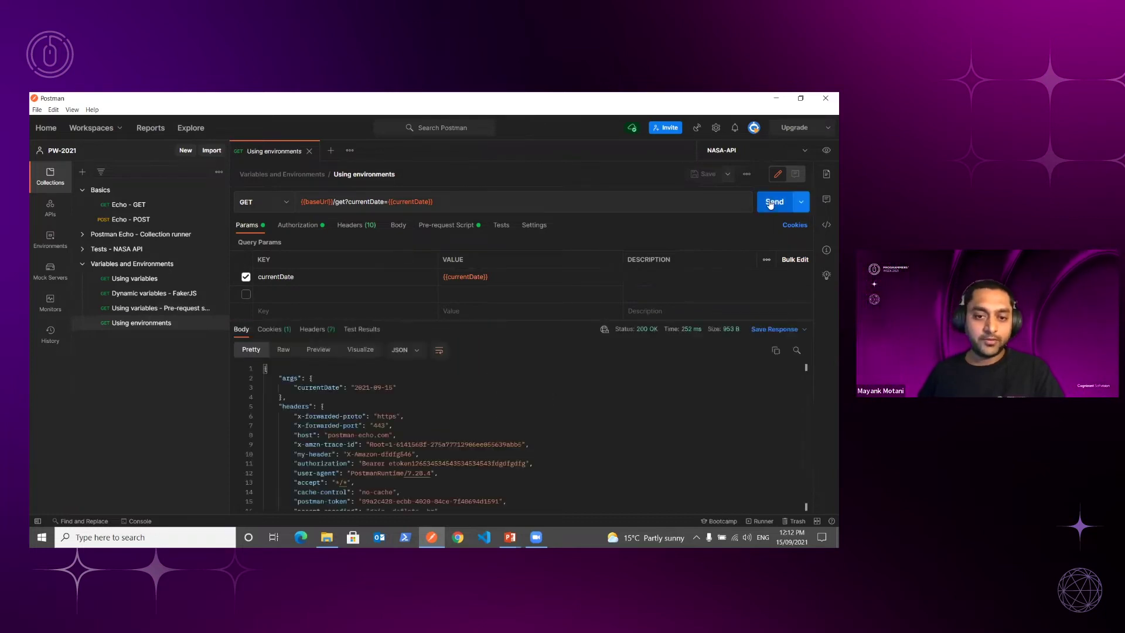
{"action": "scroll", "coordinate": [459, 428], "scroll_direction": "down", "scroll_amount": 2}
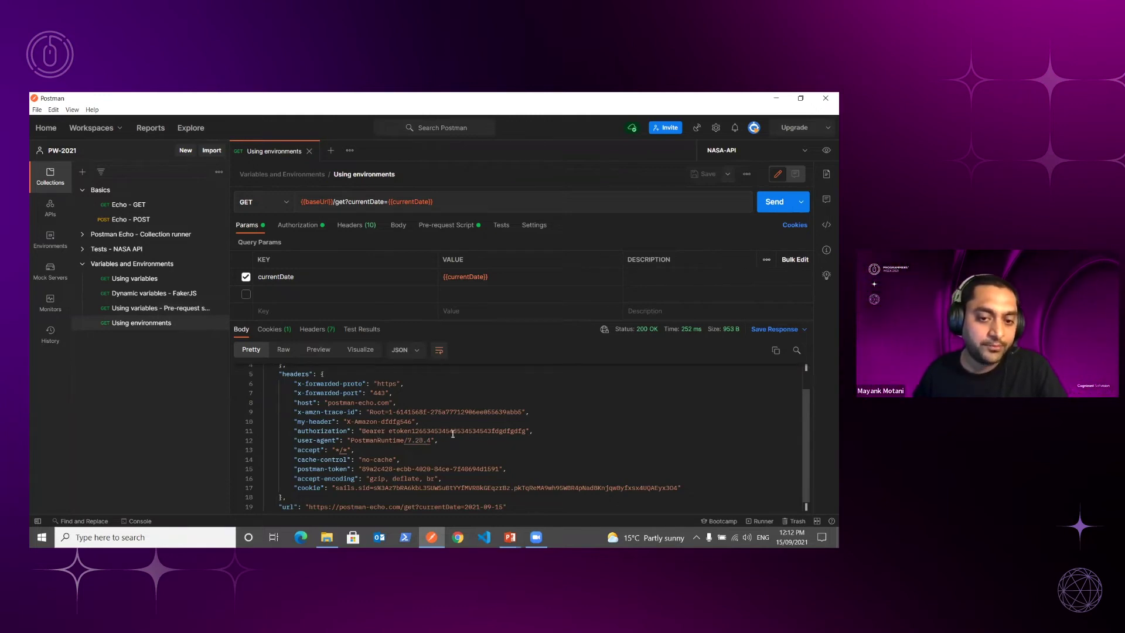
{"action": "left_click", "coordinate": [299, 226]}
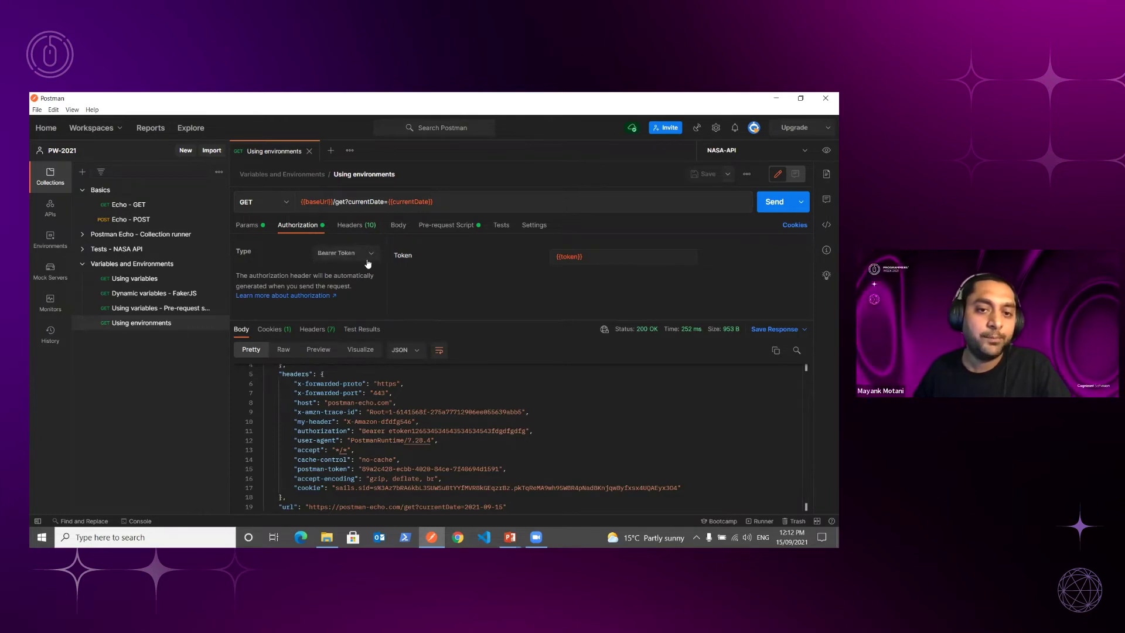
{"action": "left_click", "coordinate": [599, 257]}
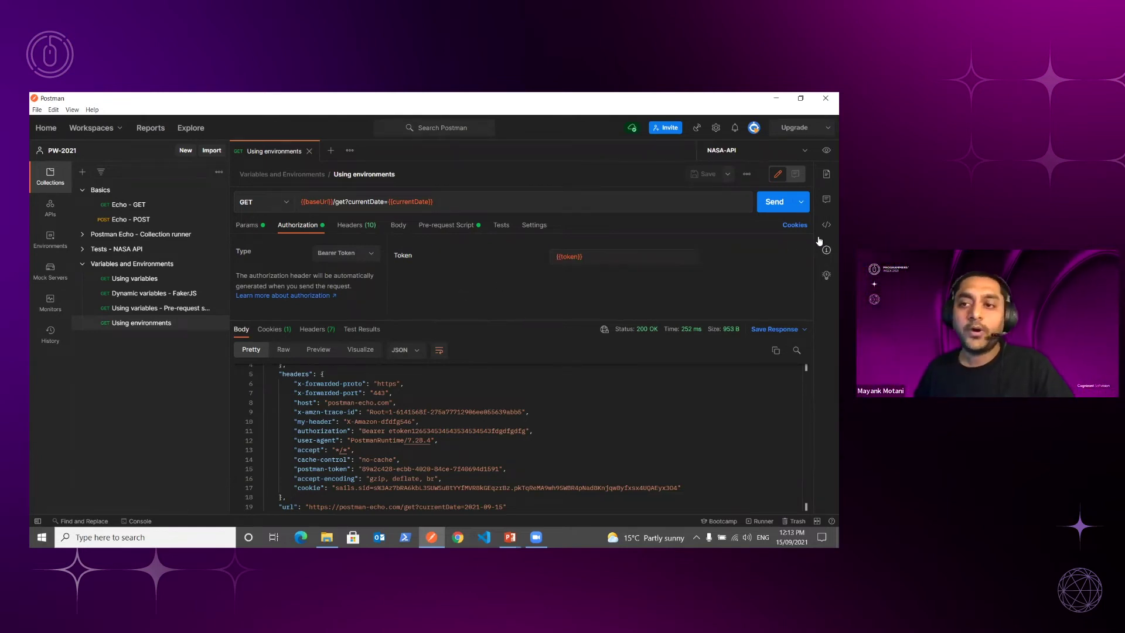
Create a new environment without variables and close its editor.
{"action": "left_click", "coordinate": [51, 239]}
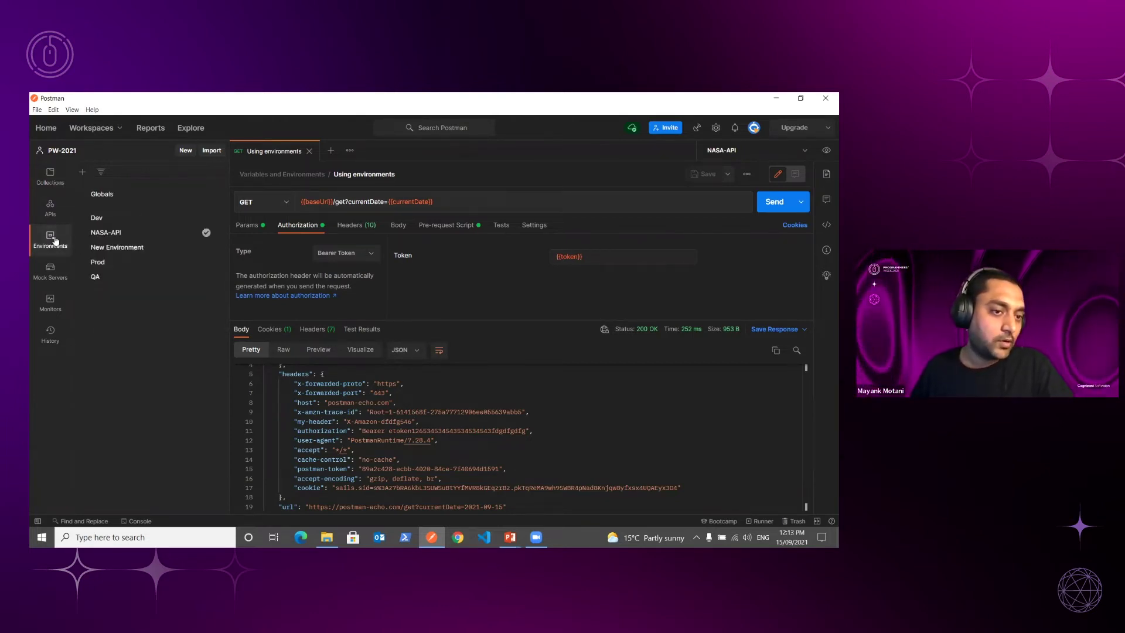
{"action": "left_click", "coordinate": [184, 152]}
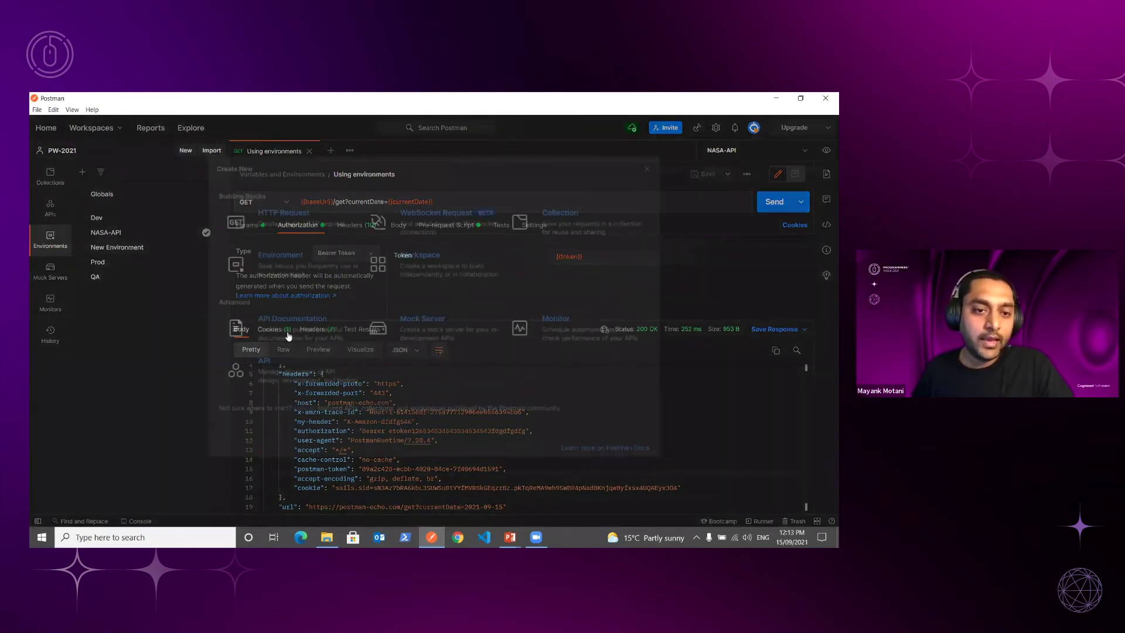
{"action": "left_click", "coordinate": [288, 269]}
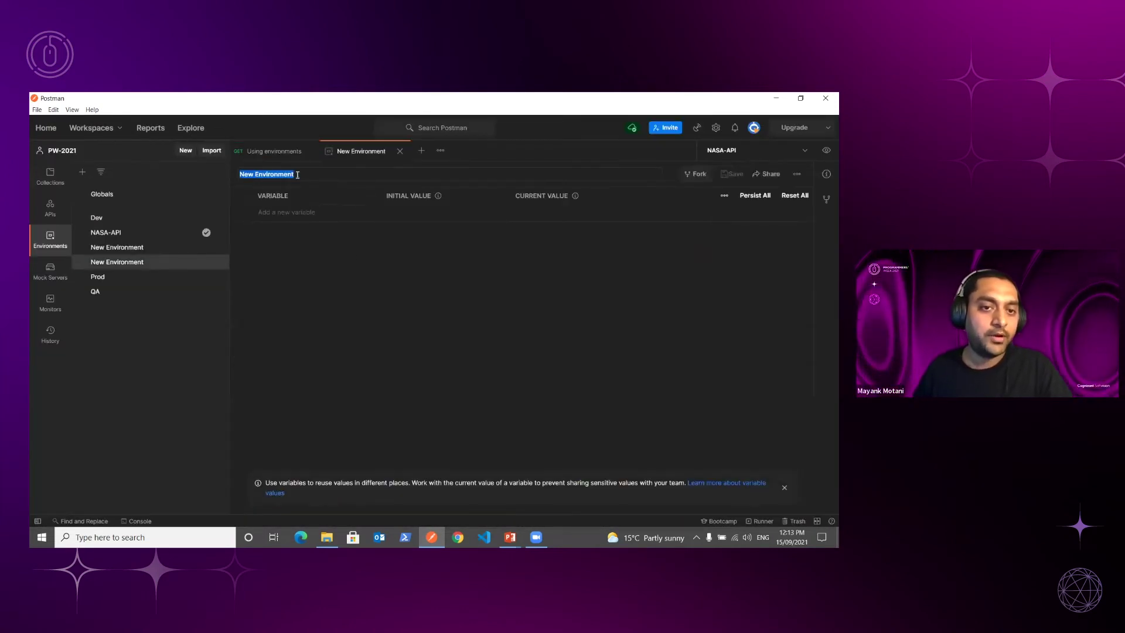
{"action": "left_click", "coordinate": [290, 213]}
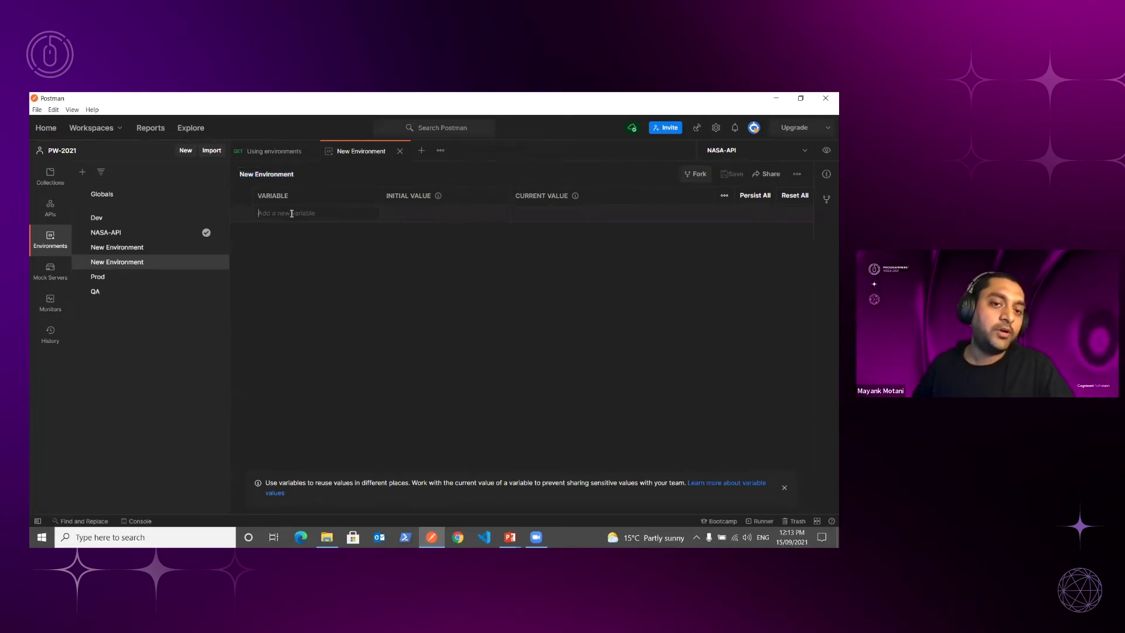
{"action": "left_click", "coordinate": [399, 151]}
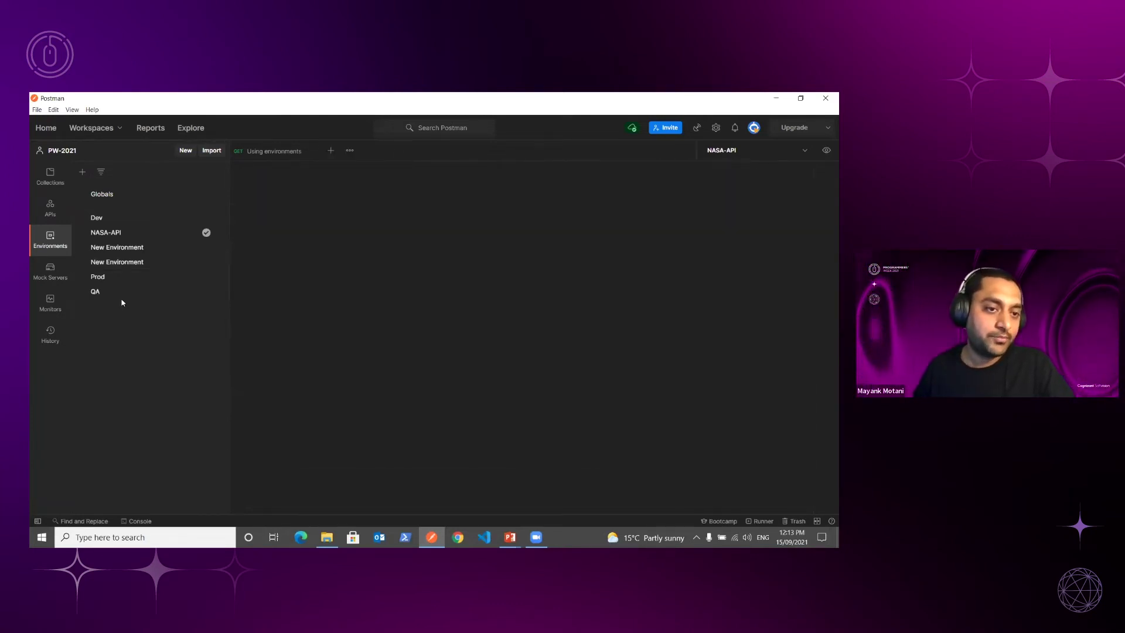
Review the baseUrl, token and currentDate variables in the Dev and Prod environments, and close the environment editor.
{"action": "left_click", "coordinate": [120, 221]}
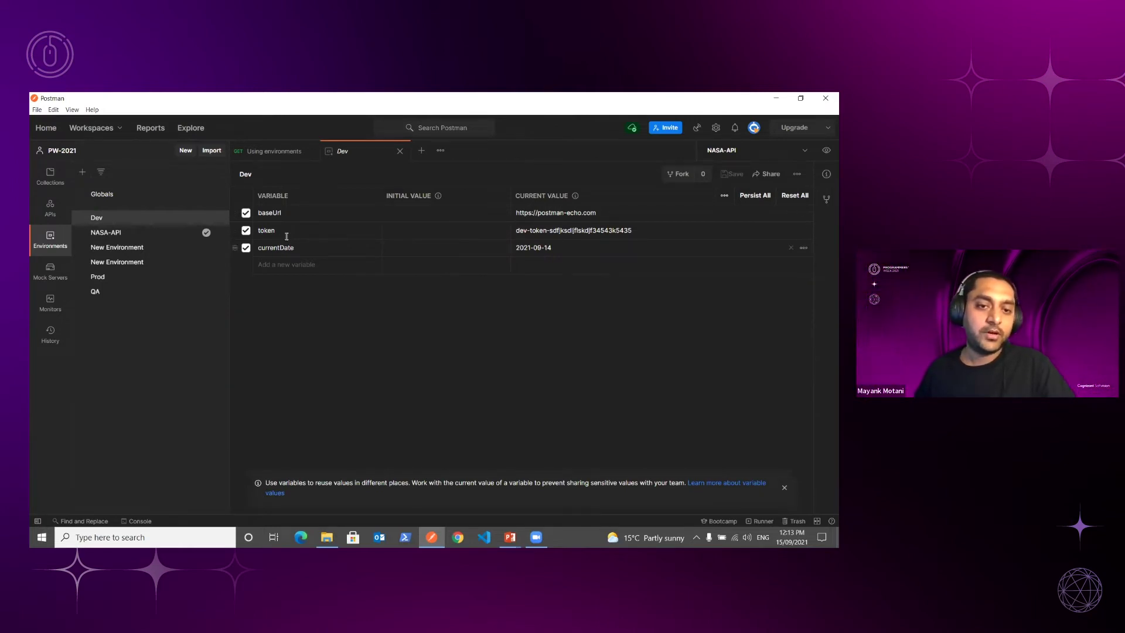
{"action": "left_click", "coordinate": [120, 280]}
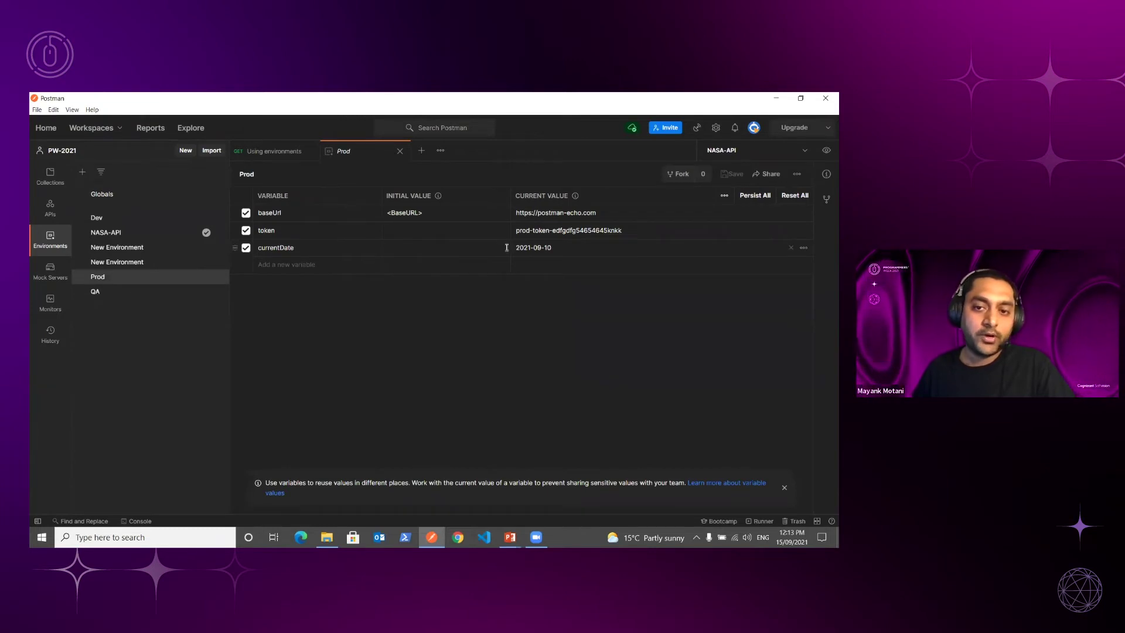
{"action": "left_click", "coordinate": [399, 152]}
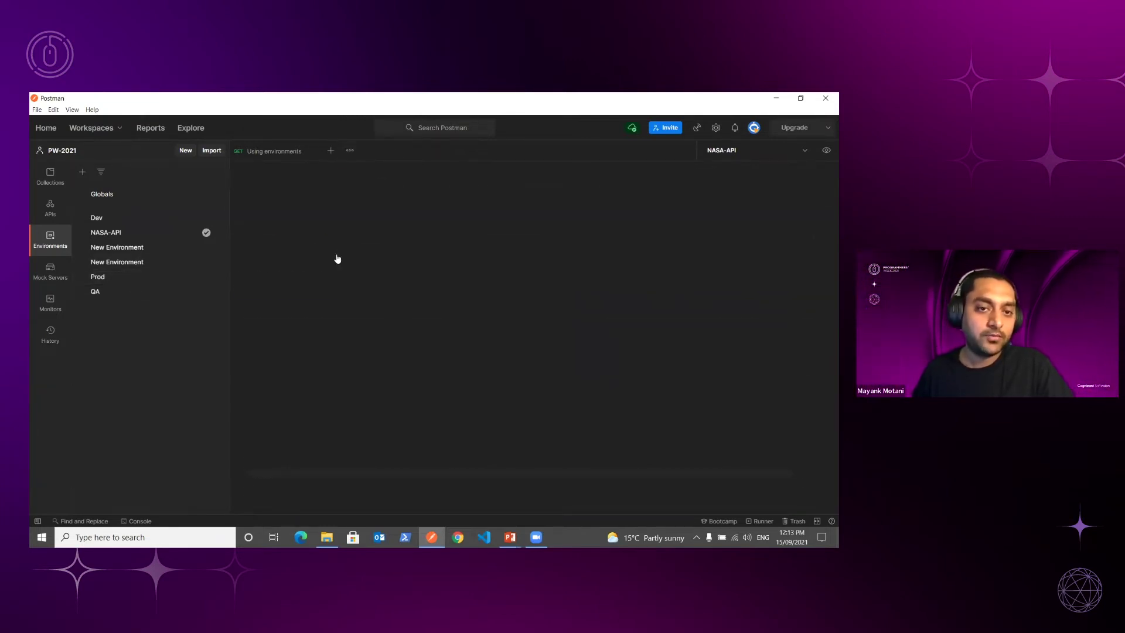
Switch the active environment to Dev, send the Using environments request and highlight the authorization header in the enlarged response.
{"action": "left_click", "coordinate": [805, 152]}
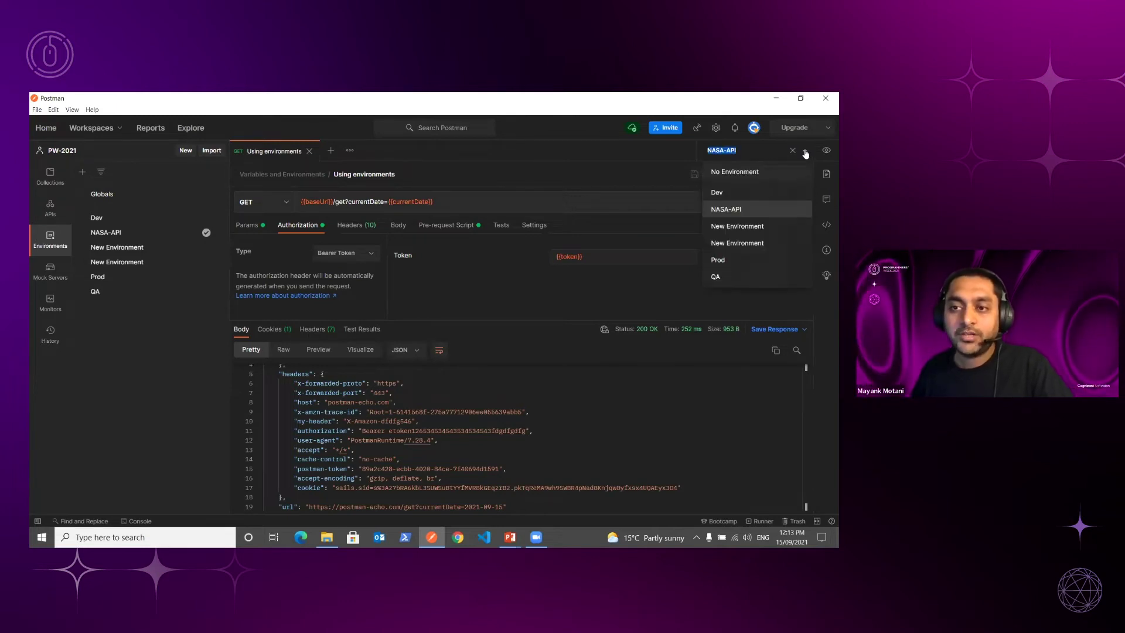
{"action": "left_click", "coordinate": [751, 193]}
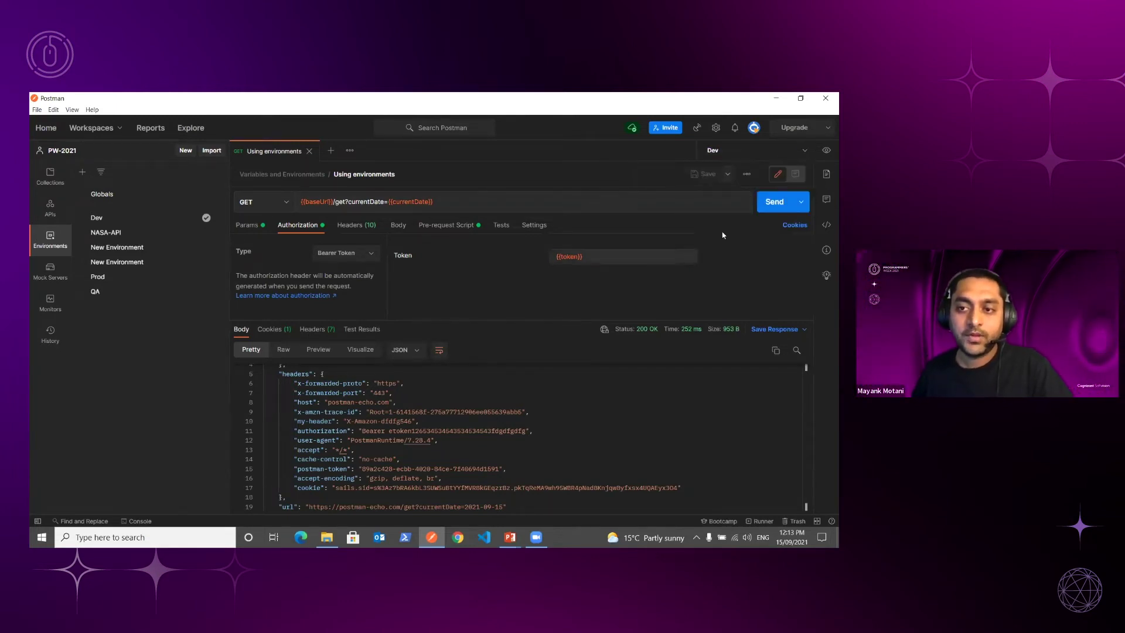
{"action": "left_click", "coordinate": [772, 205]}
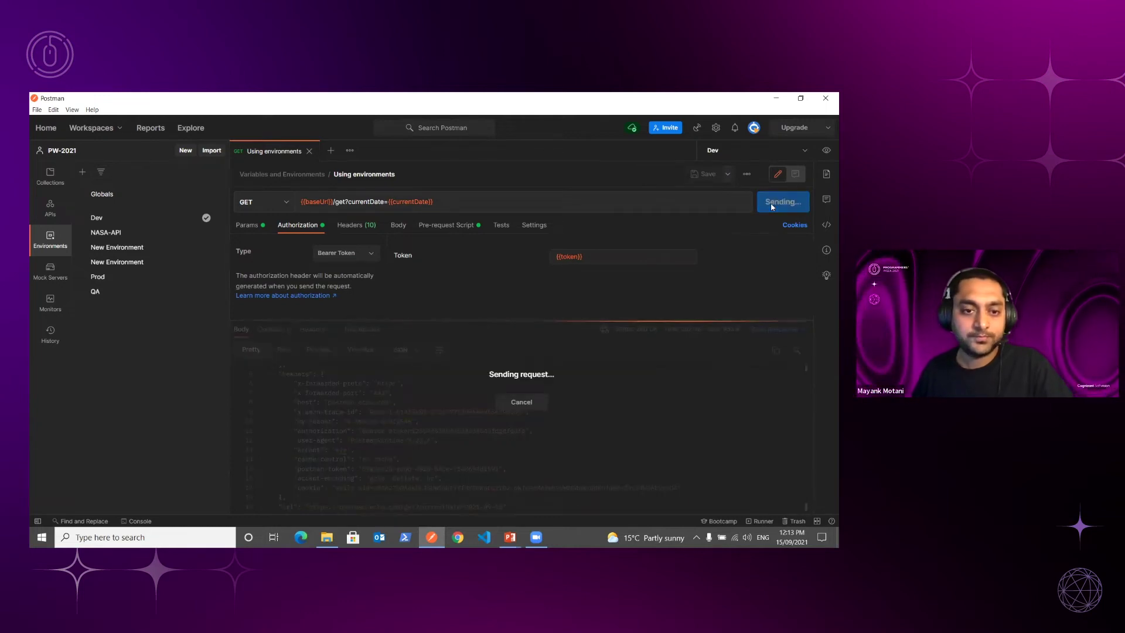
{"action": "left_click_drag", "start_coordinate": [573, 318], "coordinate": [563, 222]}
{"action": "left_click_drag", "start_coordinate": [292, 378], "coordinate": [489, 378]}
{"action": "left_click_drag", "start_coordinate": [541, 383], "coordinate": [534, 377]}
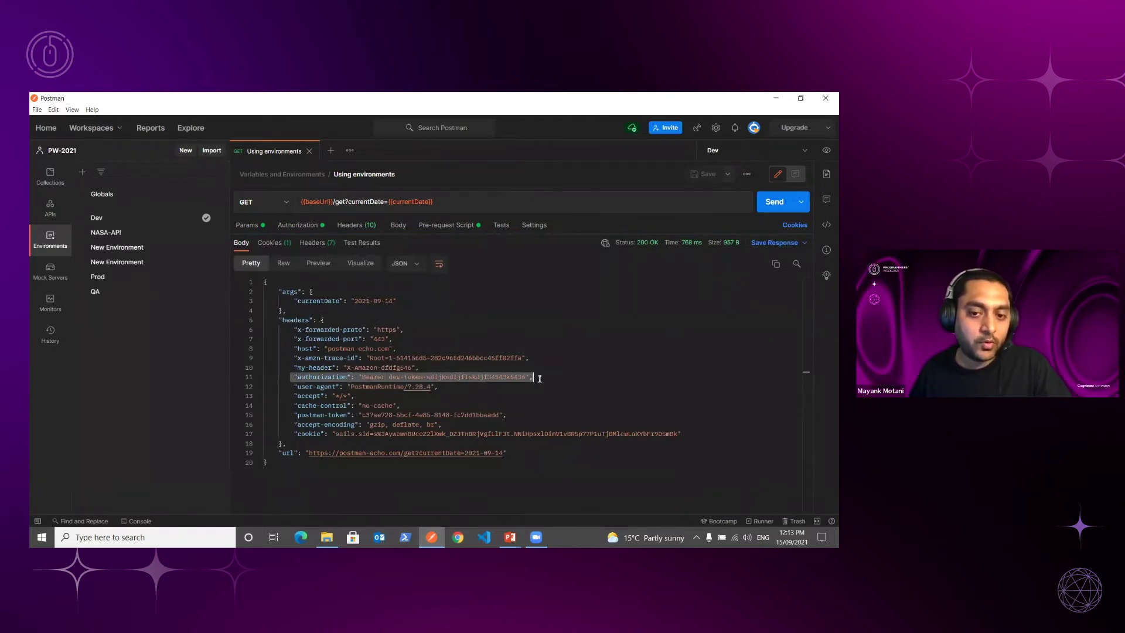
Switch the active environment to Prod and resend the Using environments request.
{"action": "left_click", "coordinate": [805, 150]}
{"action": "left_click", "coordinate": [731, 261]}
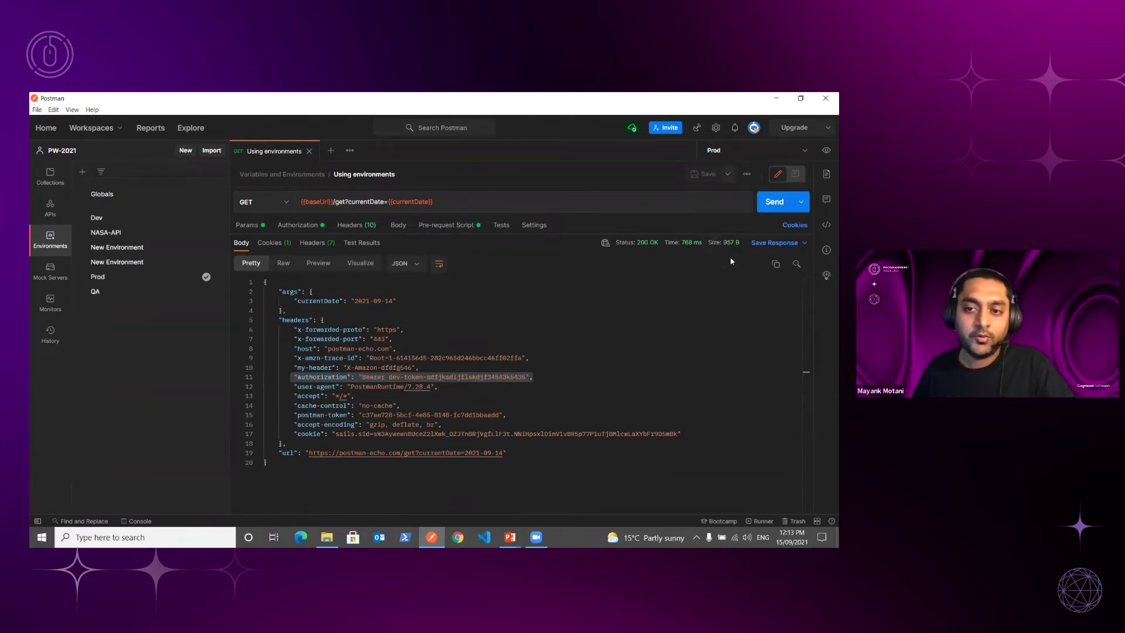
{"action": "left_click", "coordinate": [769, 205]}
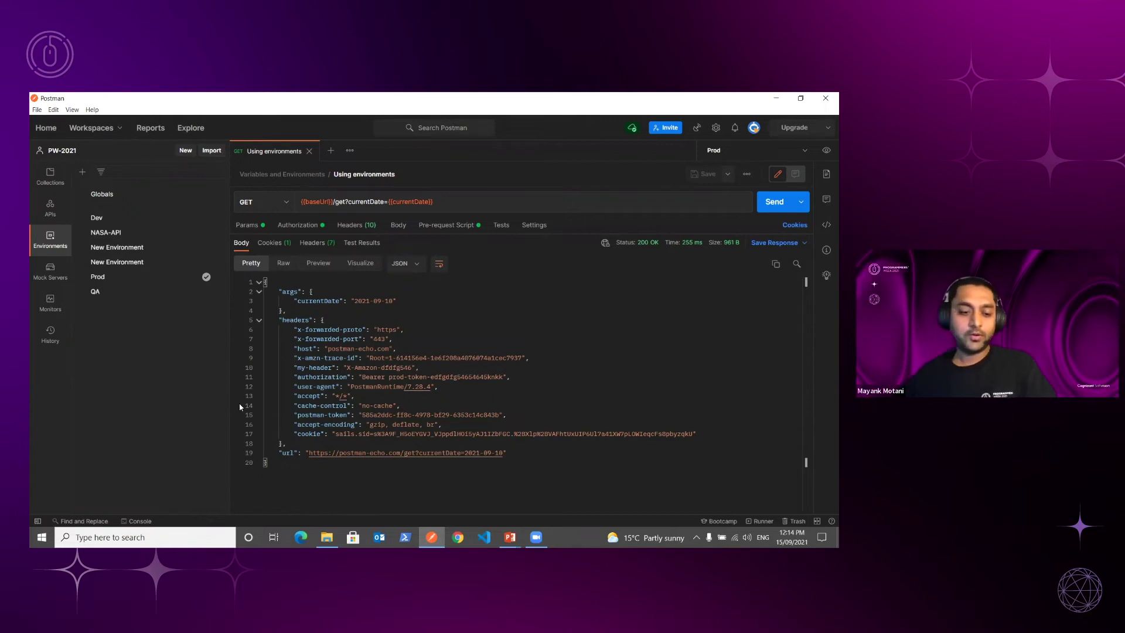
Check the slide note about using CURRENT VALUE for sensitive information, review the Dev environment's values in Postman and return to the slide.
{"action": "key", "text": "alt+Tab"}
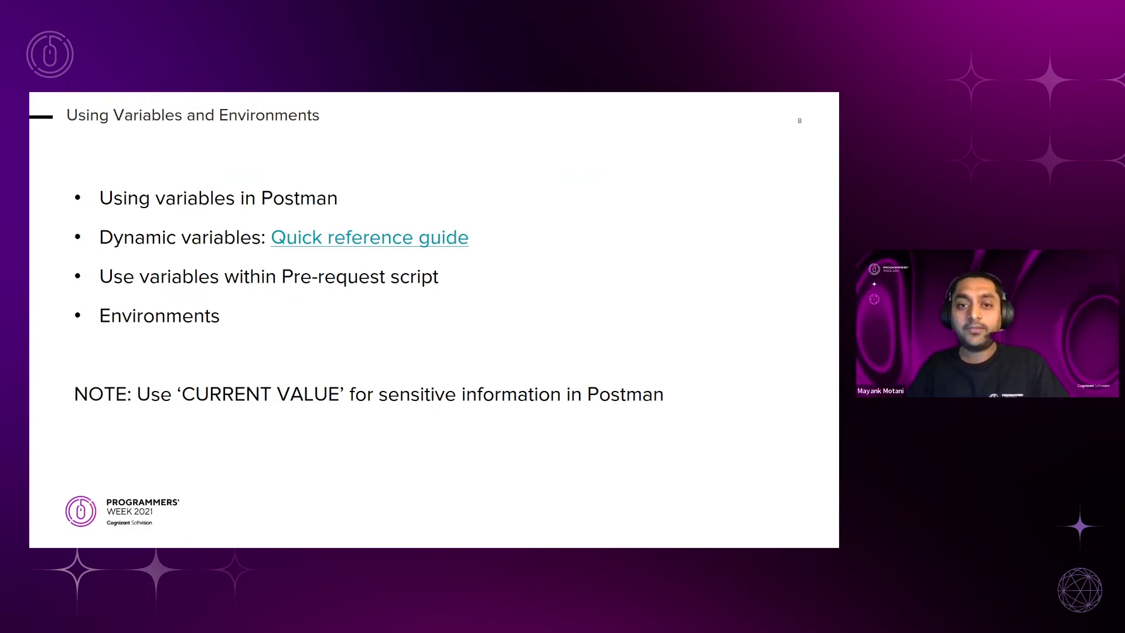
{"action": "key", "text": "alt+Tab"}
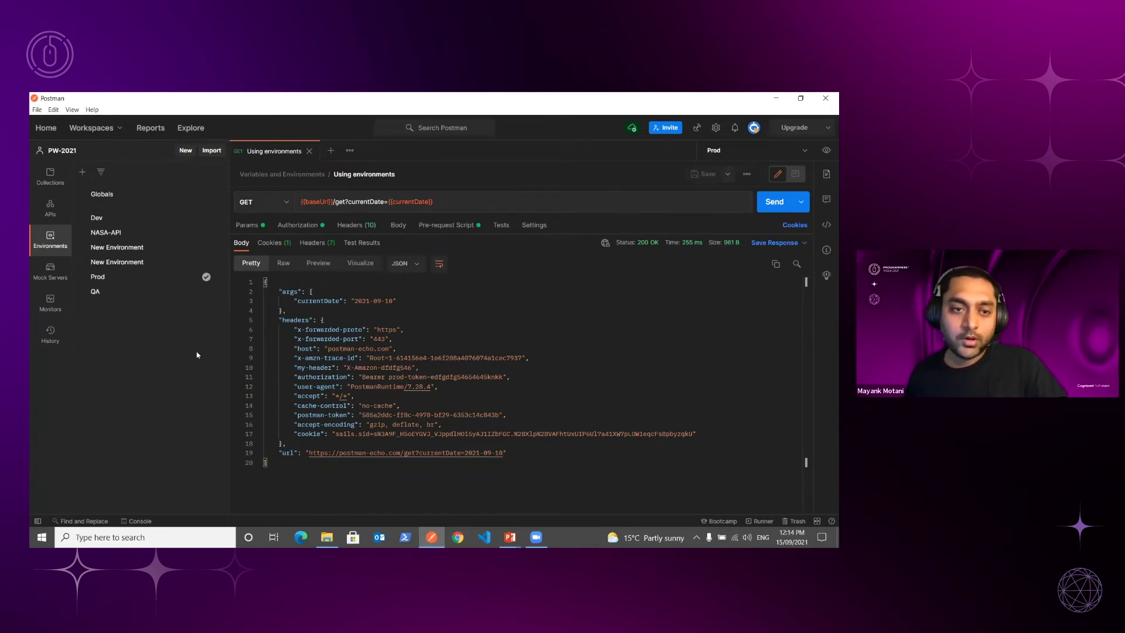
{"action": "left_click", "coordinate": [113, 219]}
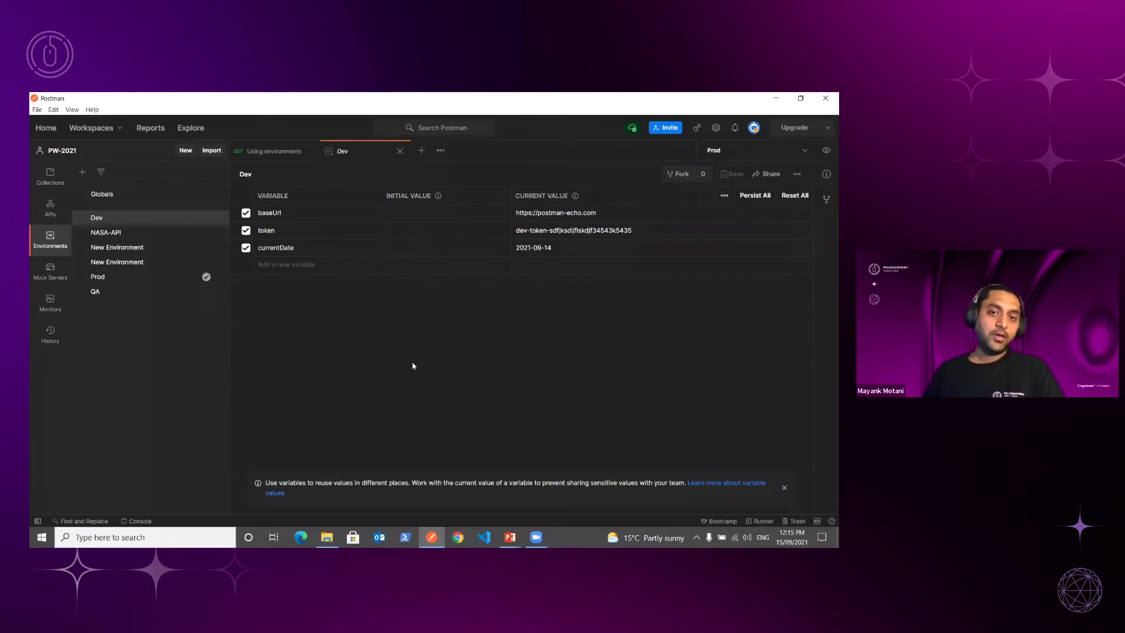
{"action": "key", "text": "alt+Tab"}
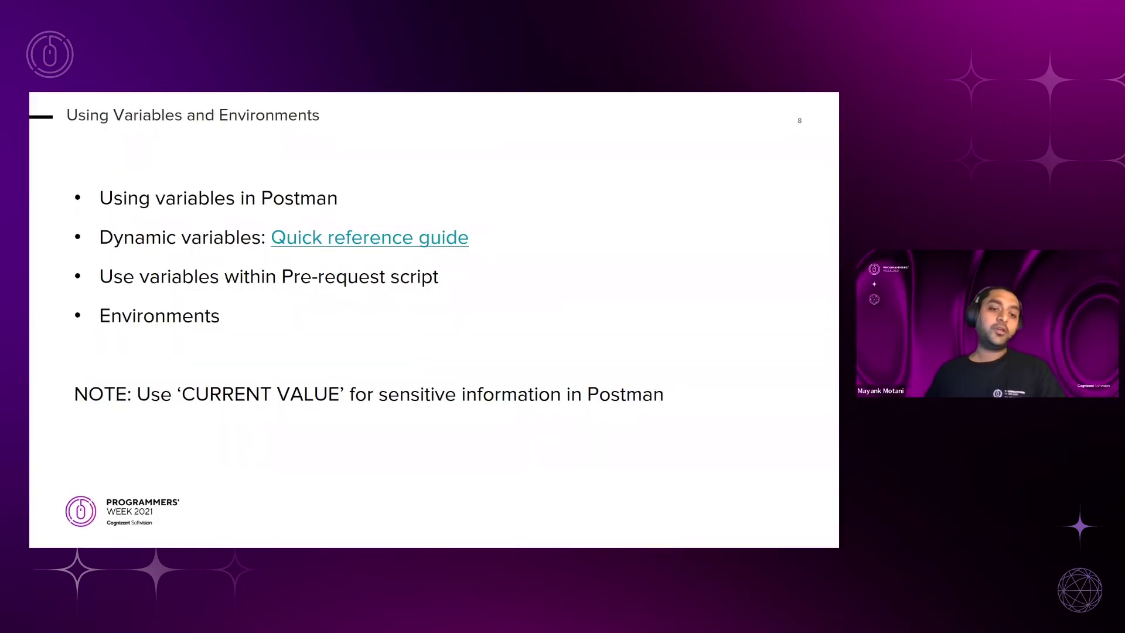